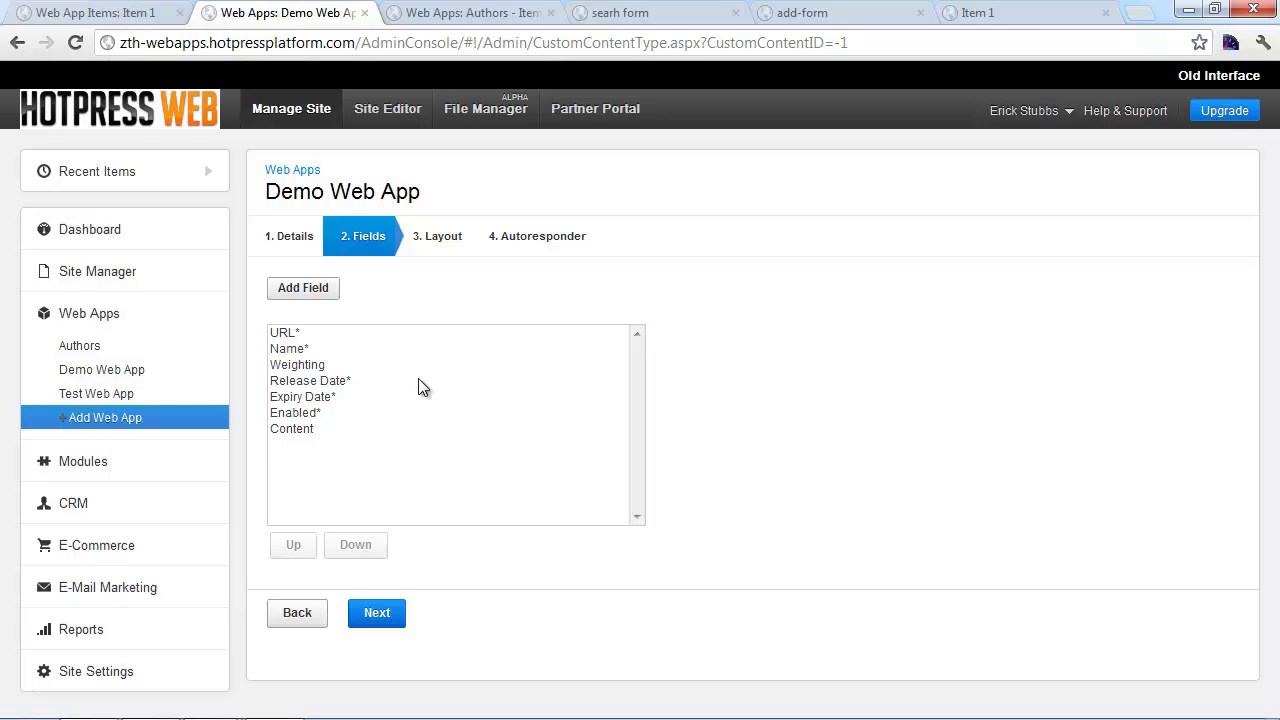
Step: Add a mandatory DateTime field named "Date Time Field" to Demo Web App, save it and reopen its settings from the field list
left_click(302, 288)
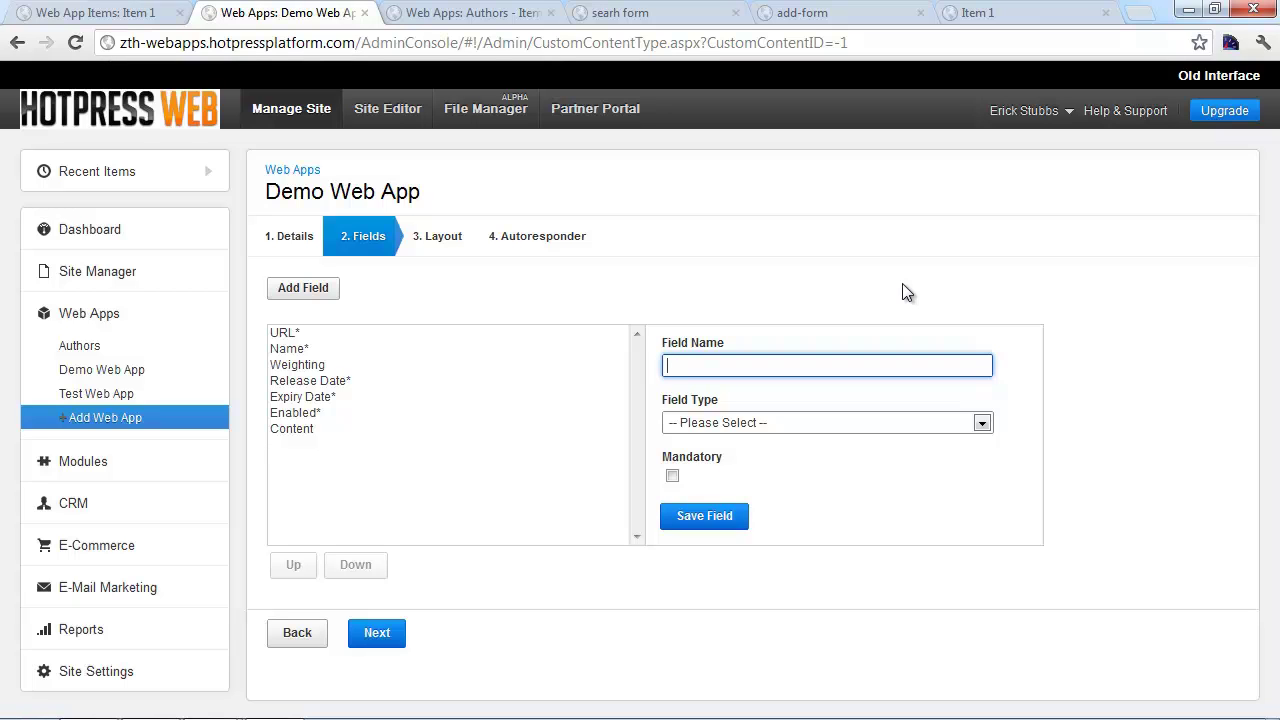
type("Date T")
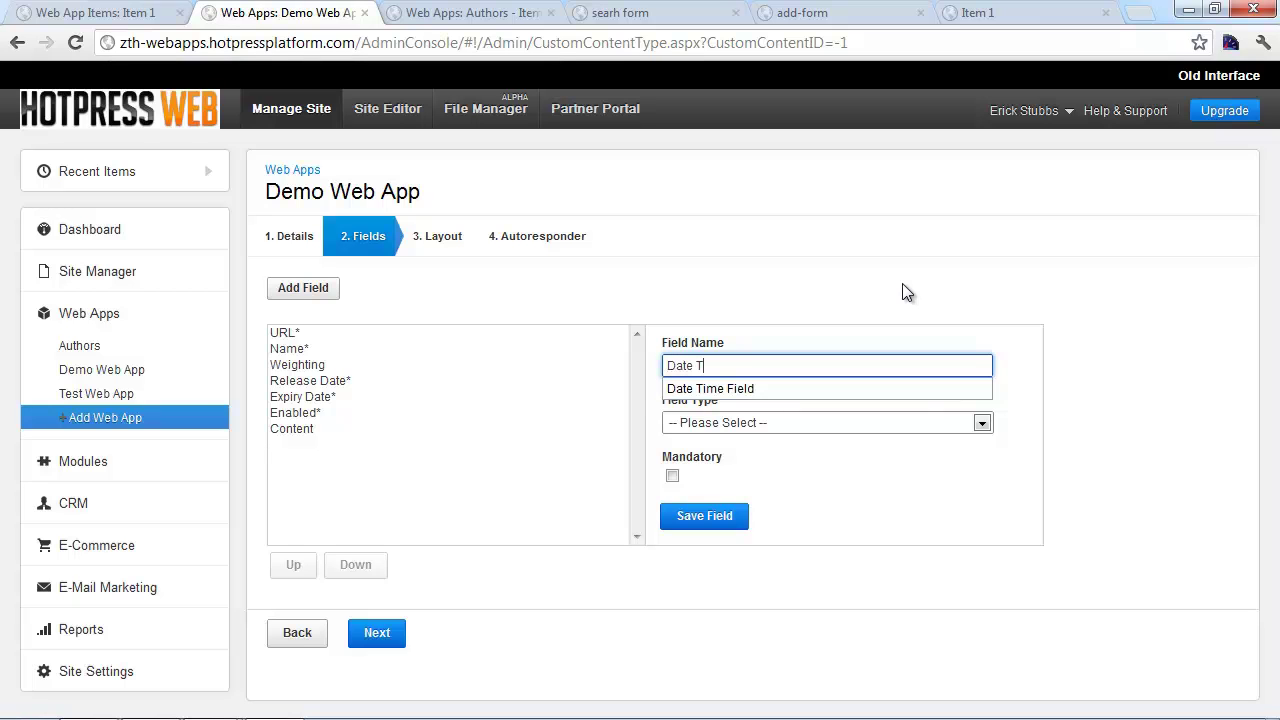
type("ime Field")
left_click(1018, 494)
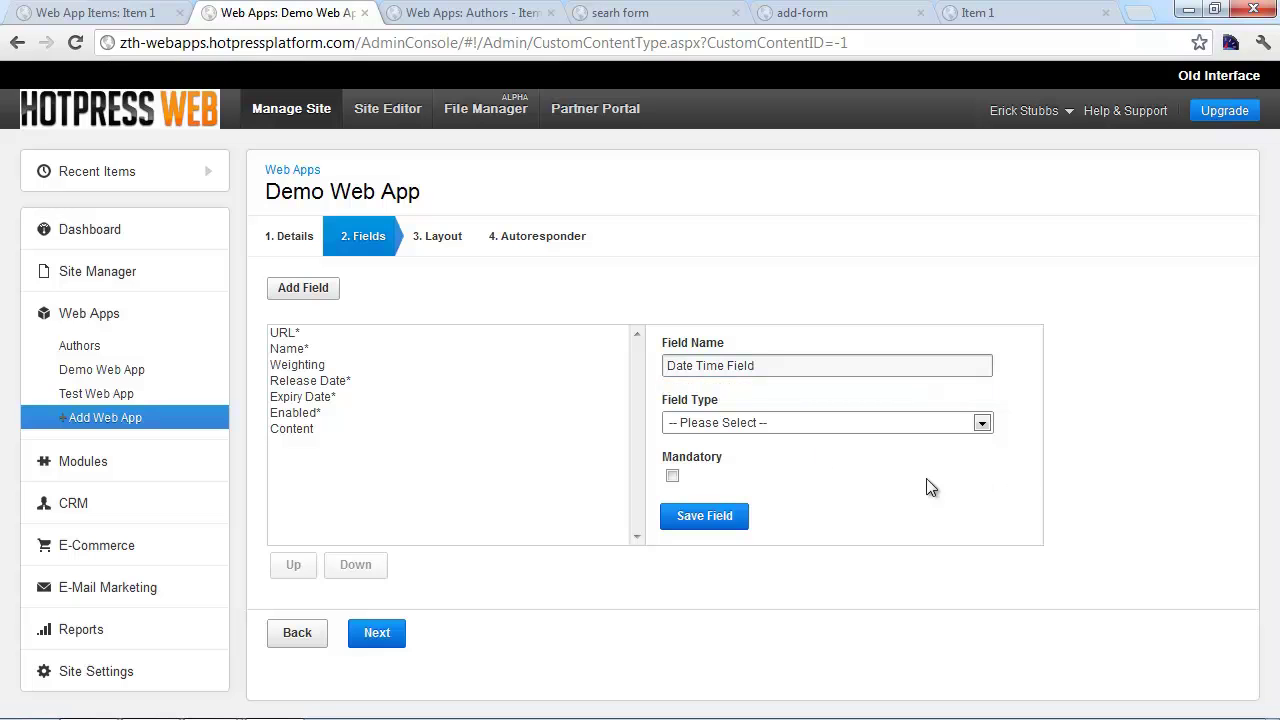
left_click(780, 422)
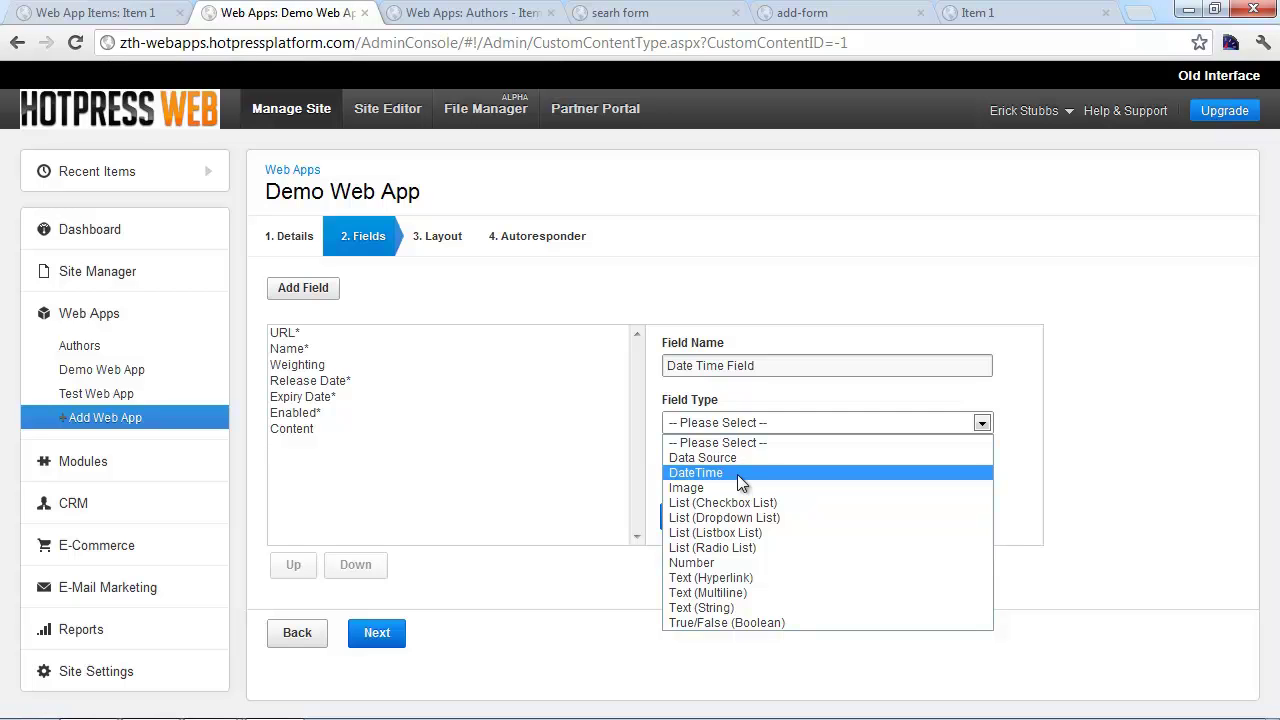
left_click(737, 474)
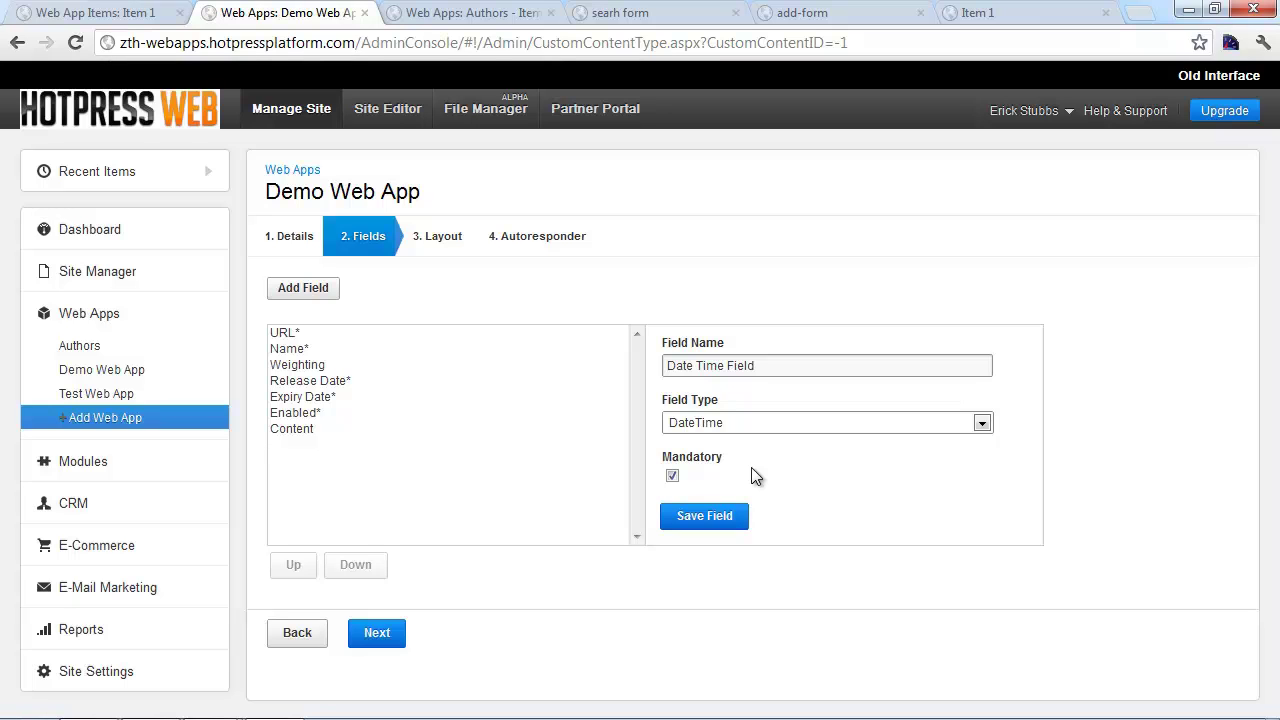
left_click(705, 516)
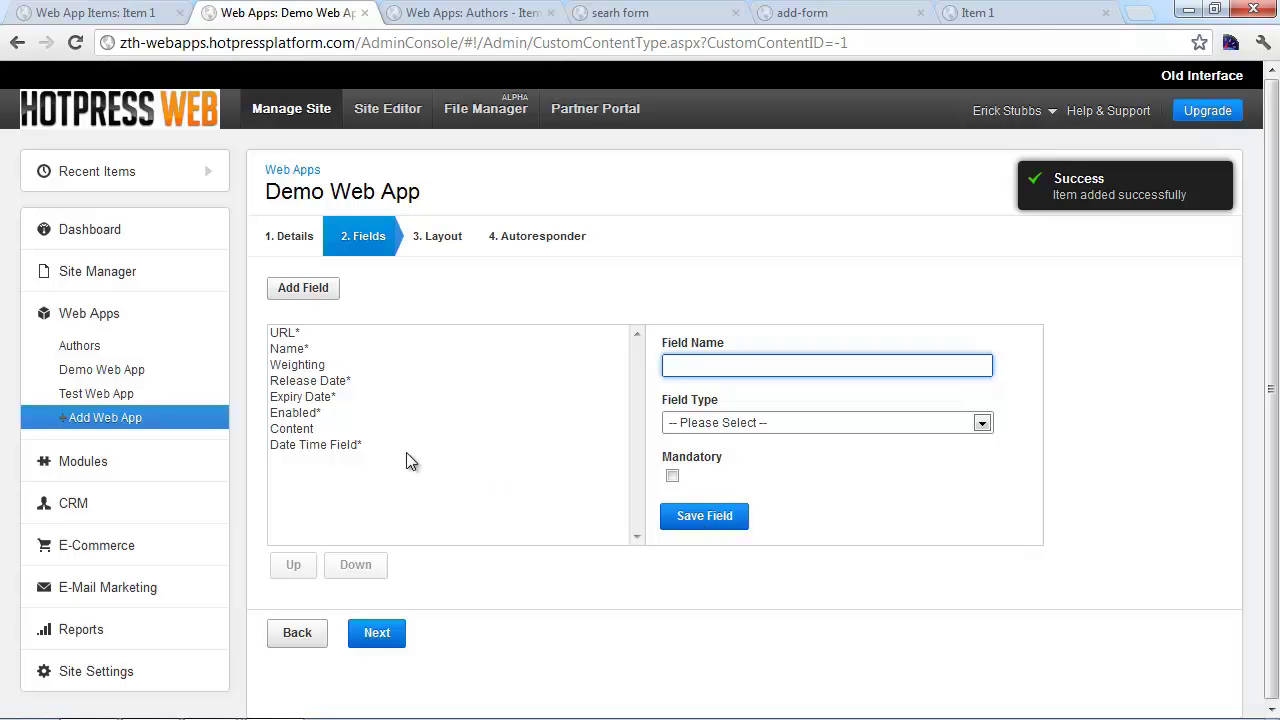
left_click(300, 446)
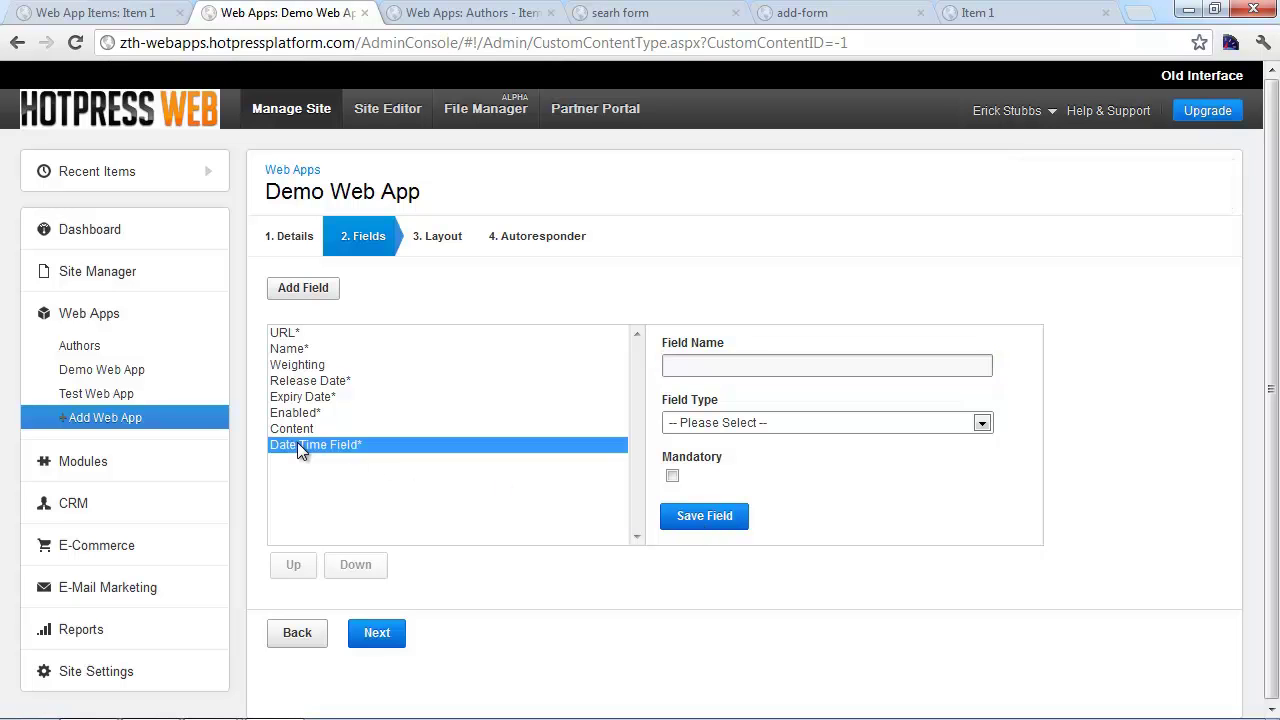
left_click(549, 450)
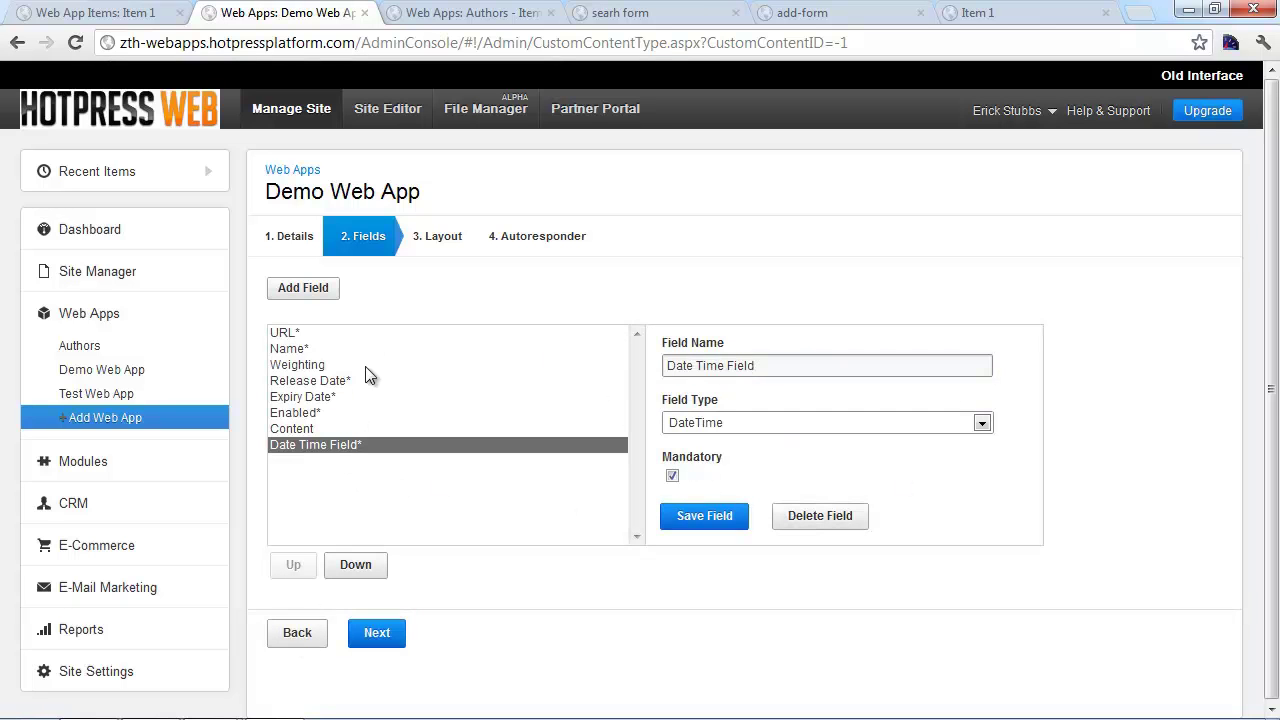
Step: Add a non-mandatory Text (String) field named "Text String", then select it in the field list and try to move it down
left_click(316, 304)
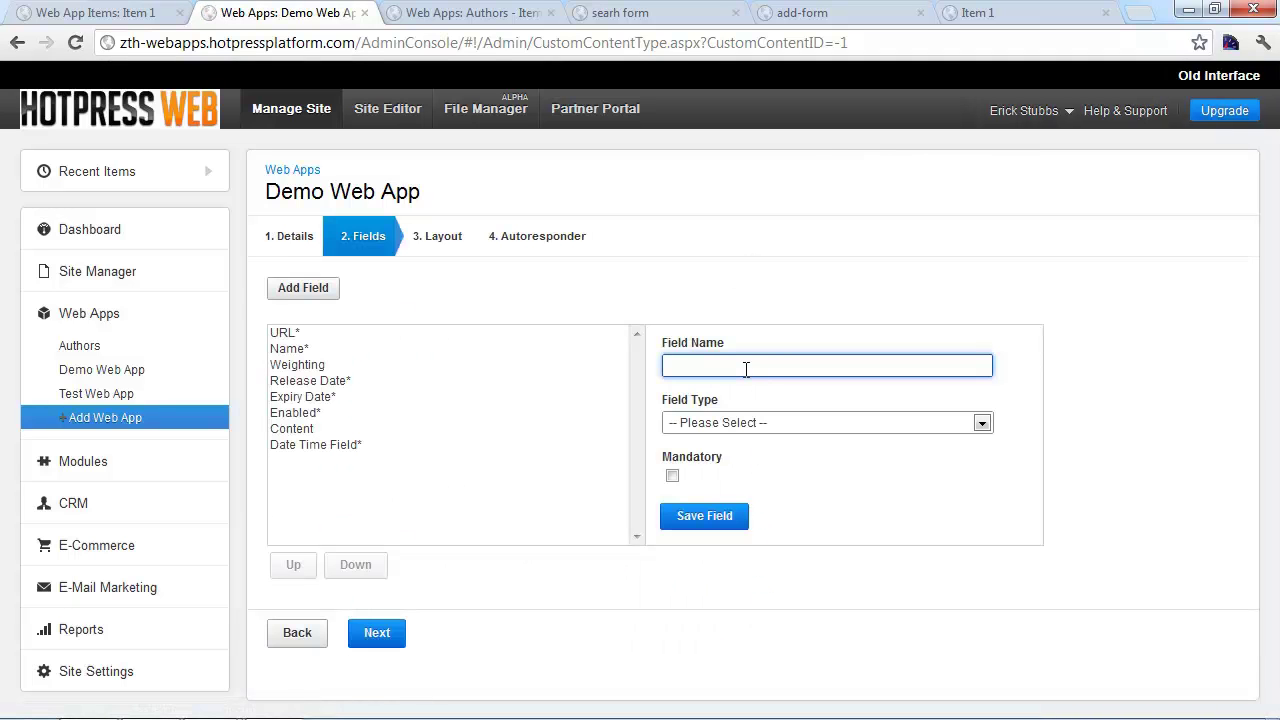
type("Text String")
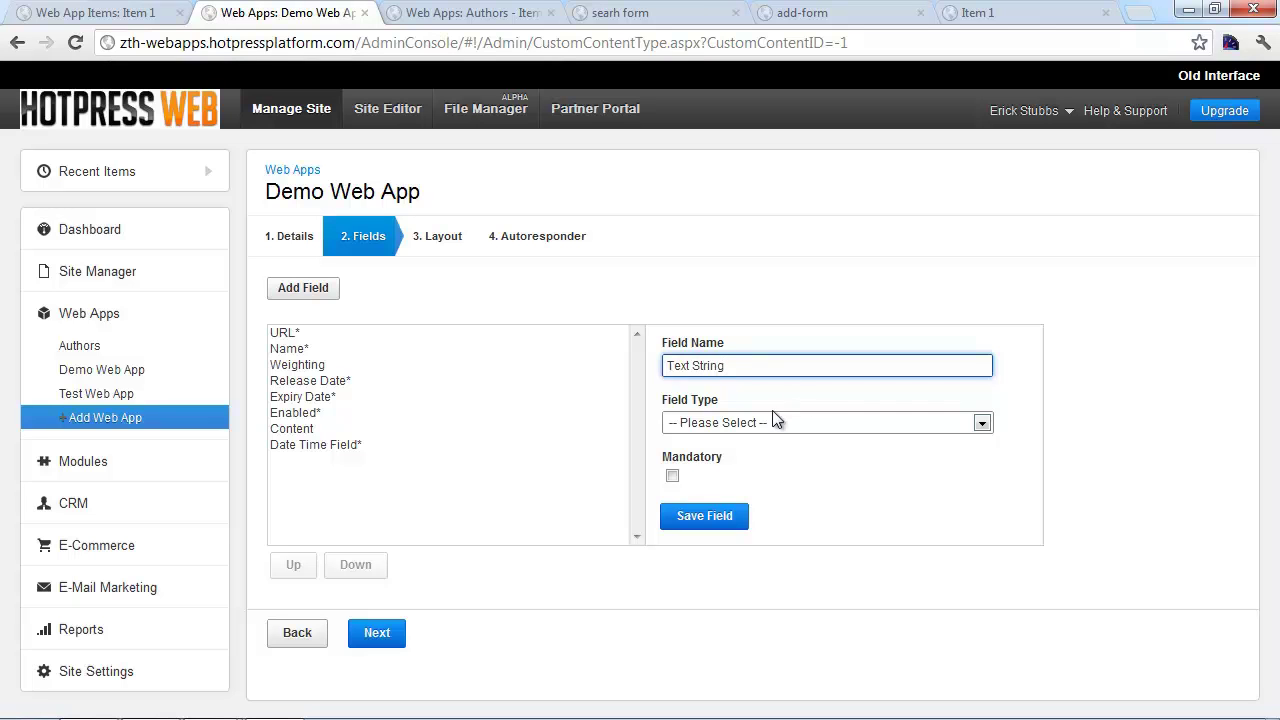
left_click(775, 420)
left_click(694, 689)
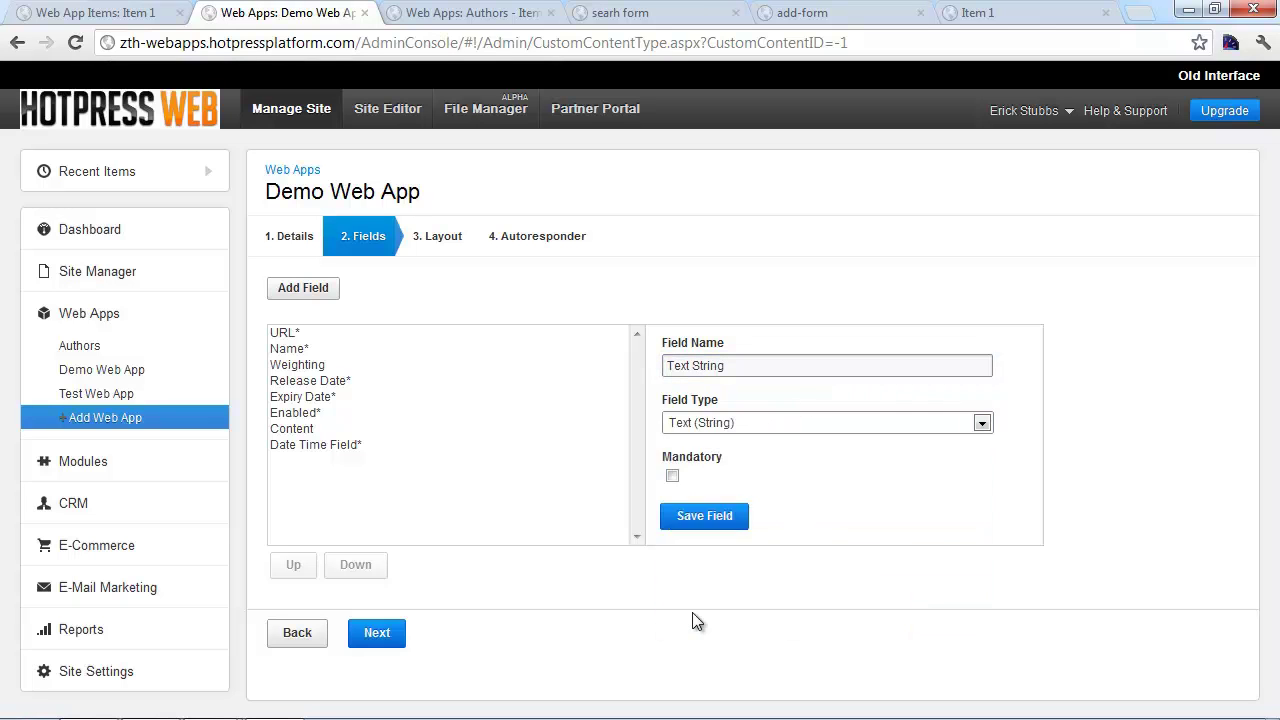
left_click(695, 522)
left_click(307, 461)
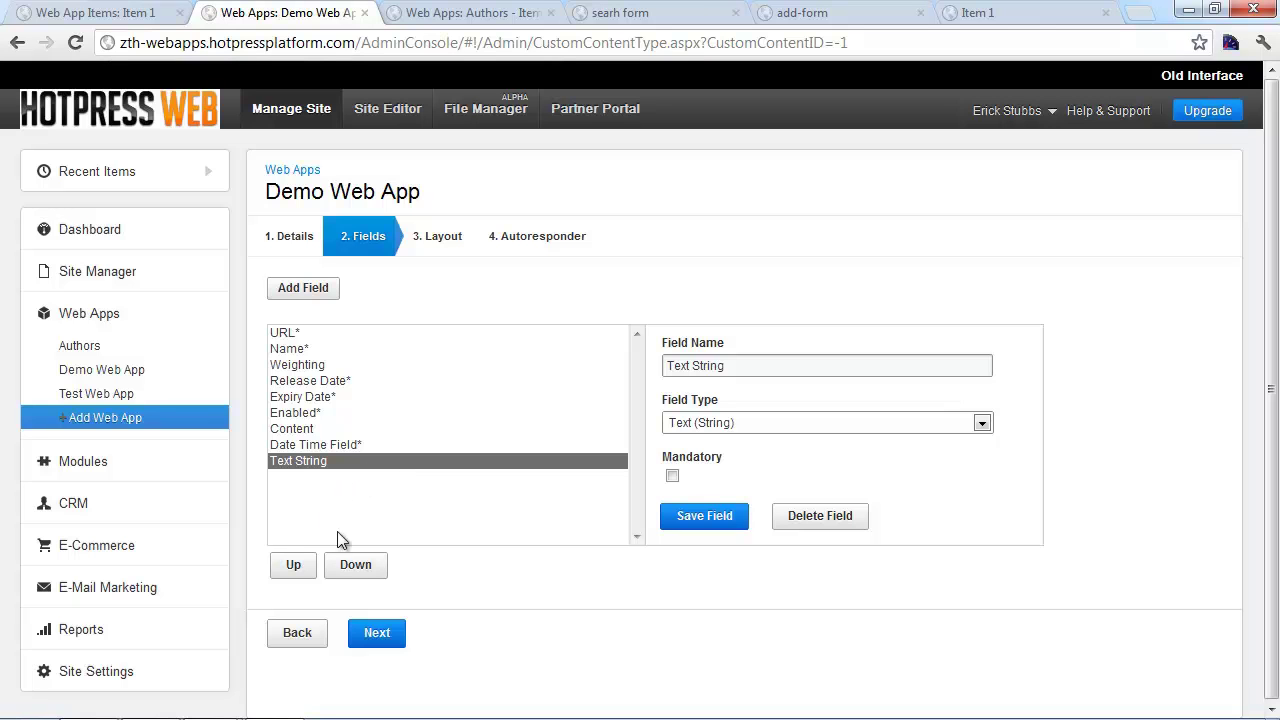
left_click(353, 566)
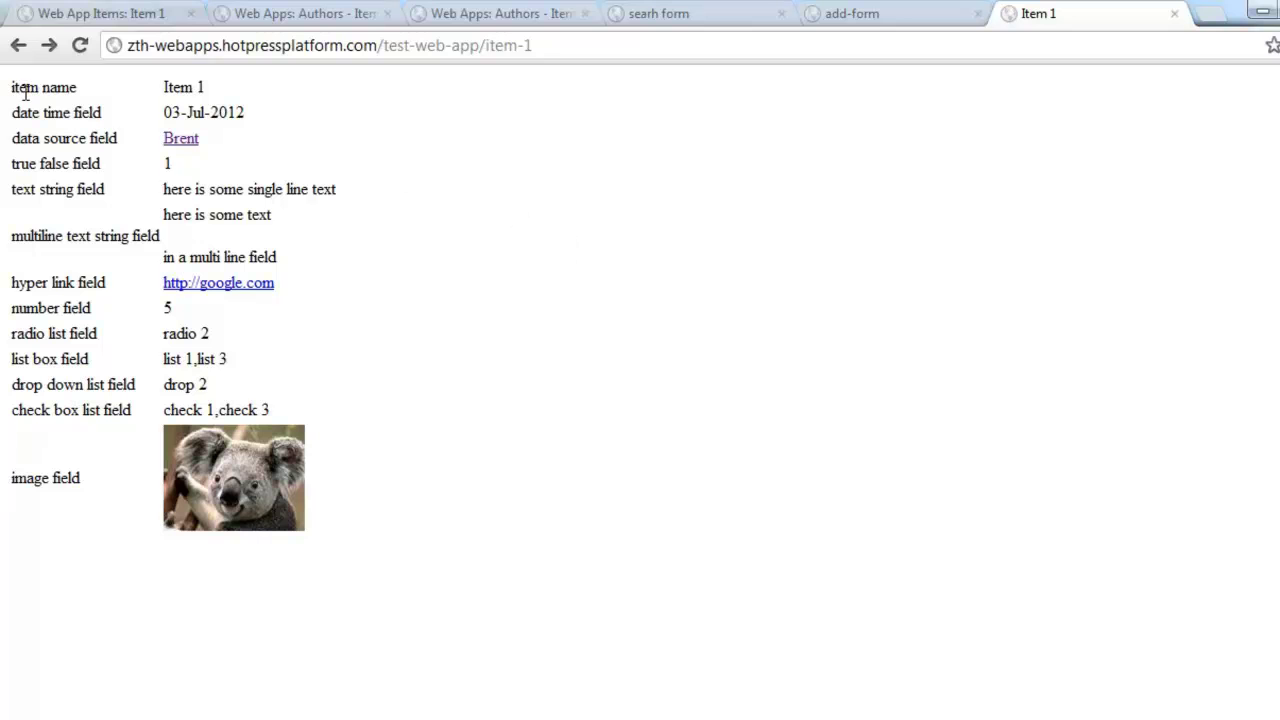
Step: Examine the Item 1 page's field labels and date value, and follow the data source link to the author page and back
left_click_drag(91, 163, 3, 157)
left_click(92, 162)
left_click_drag(19, 90, 128, 100)
left_click(222, 116)
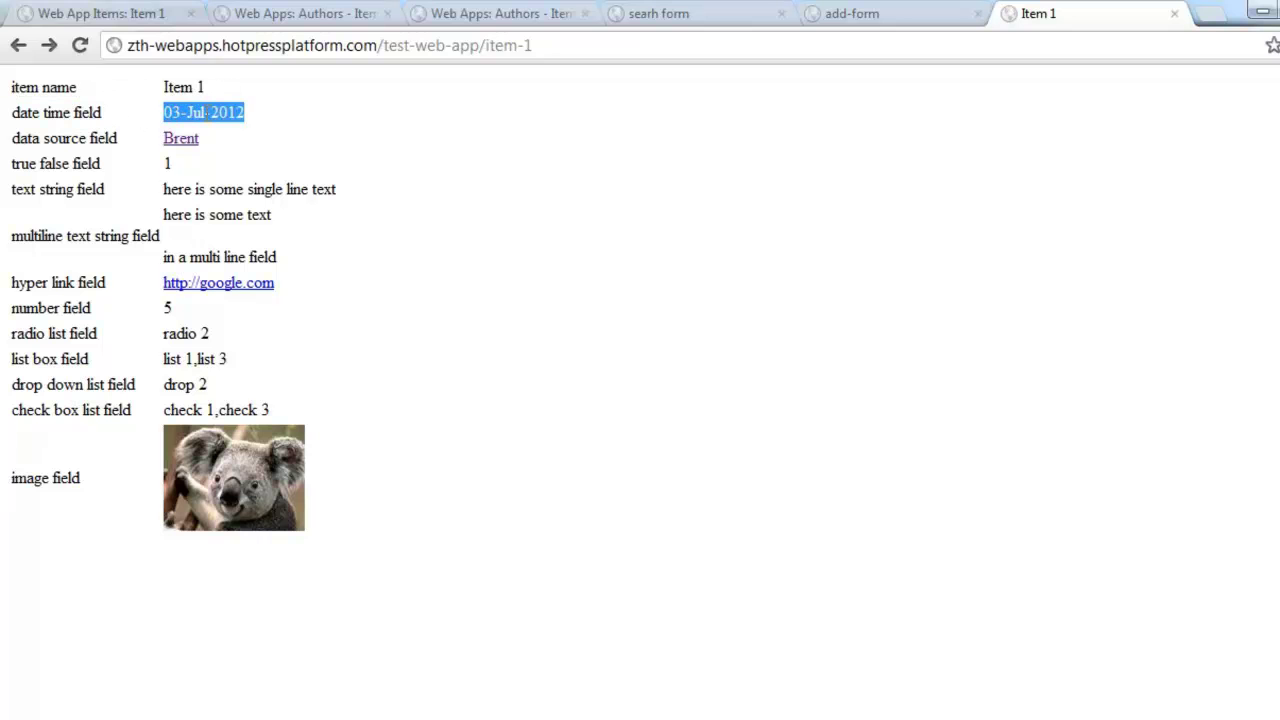
double_click(190, 113)
left_click(320, 132)
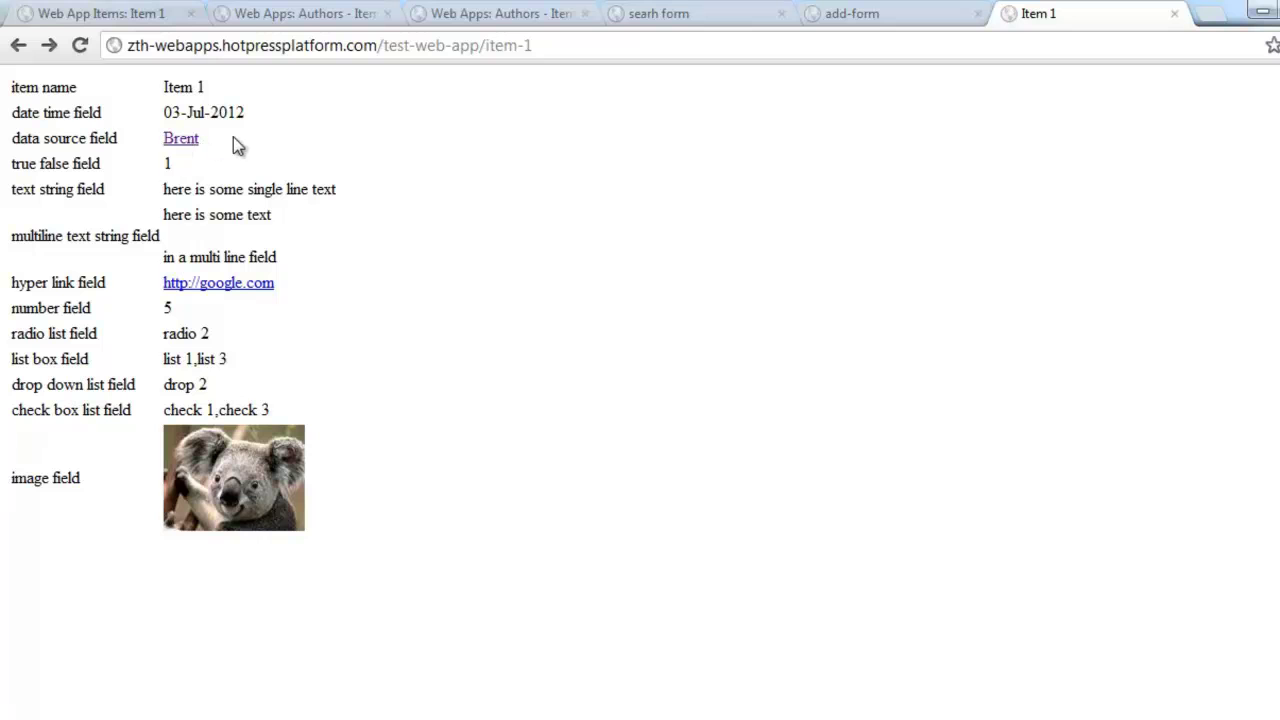
left_click(182, 142)
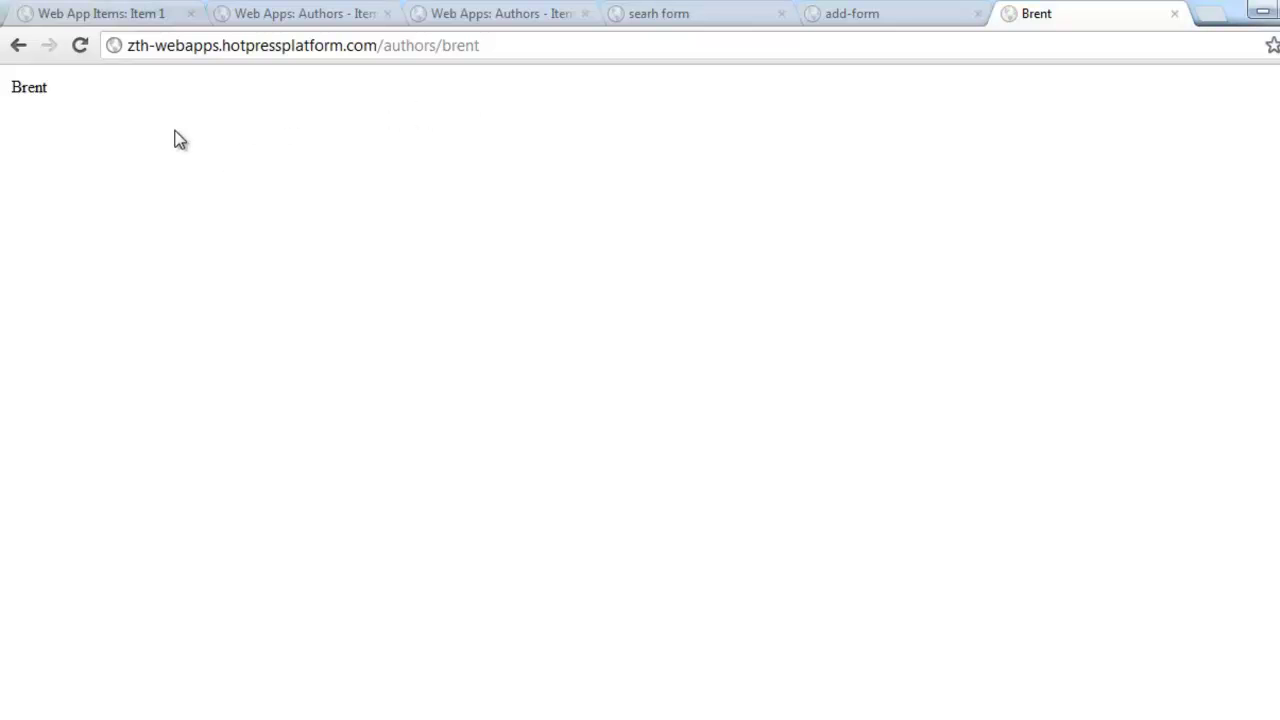
left_click(19, 46)
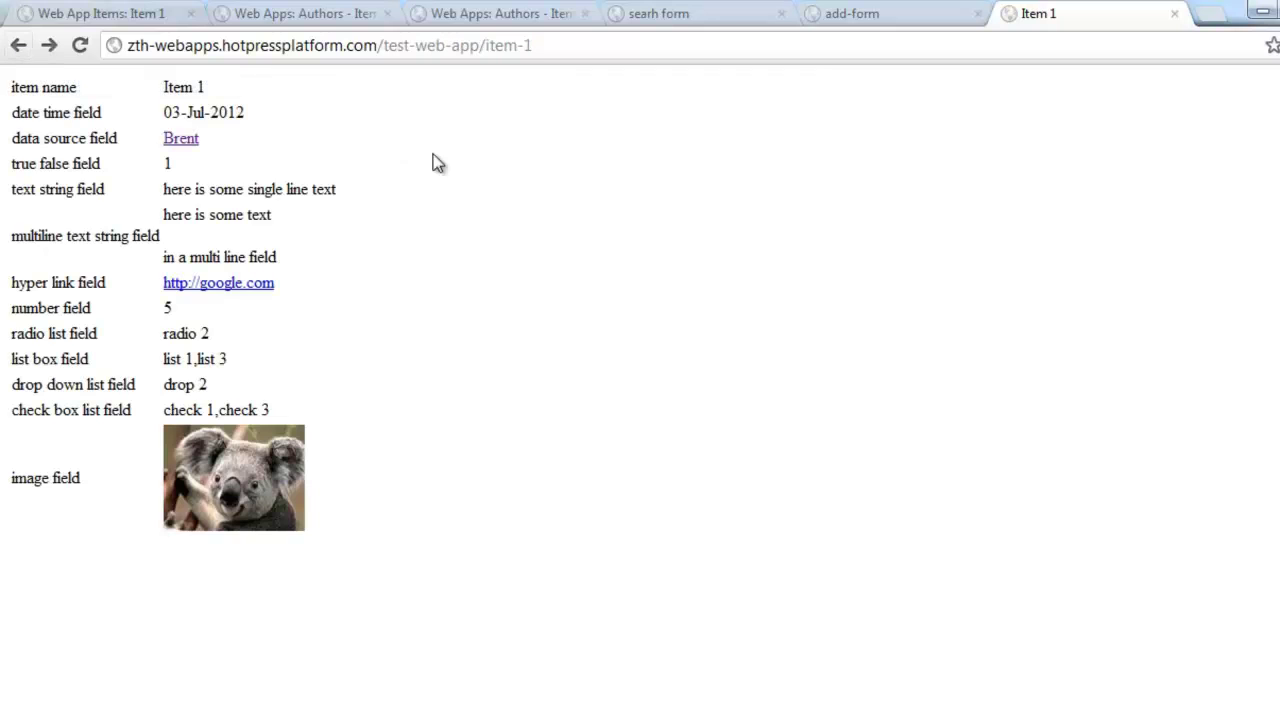
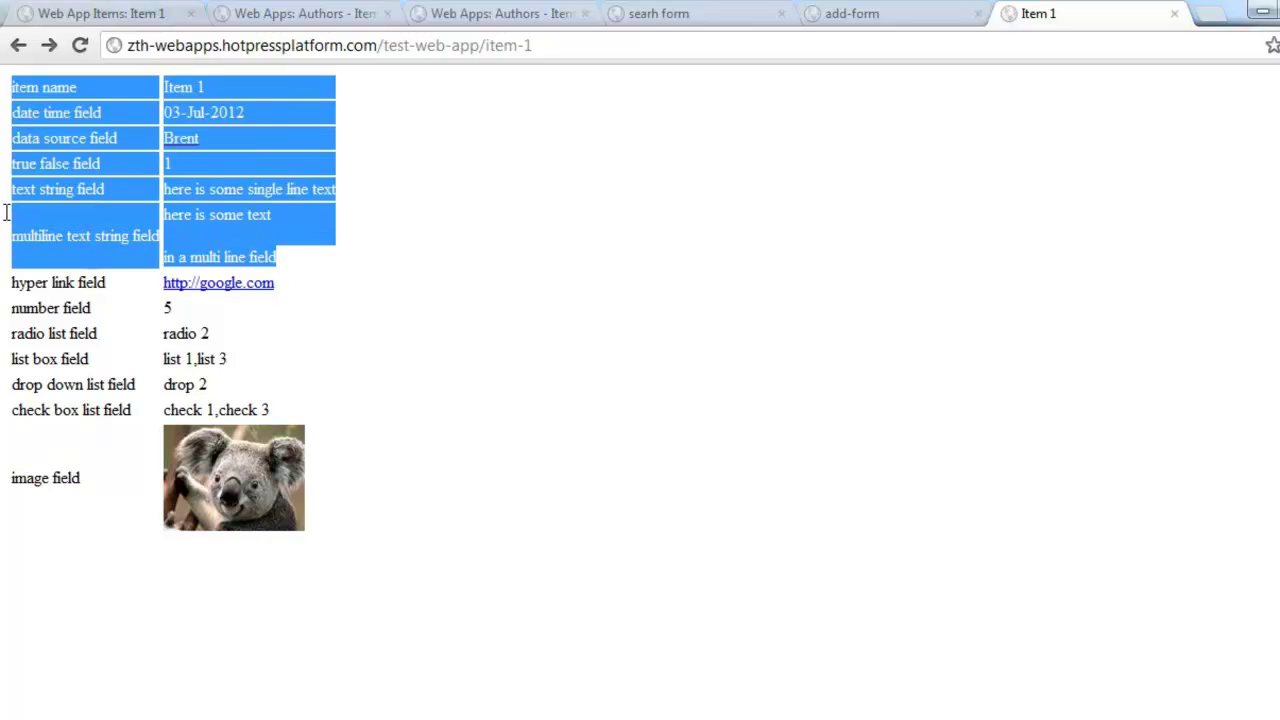
Step: Examine the multiline, radio list, list box and check box list values on the Item 1 page
left_click(212, 240)
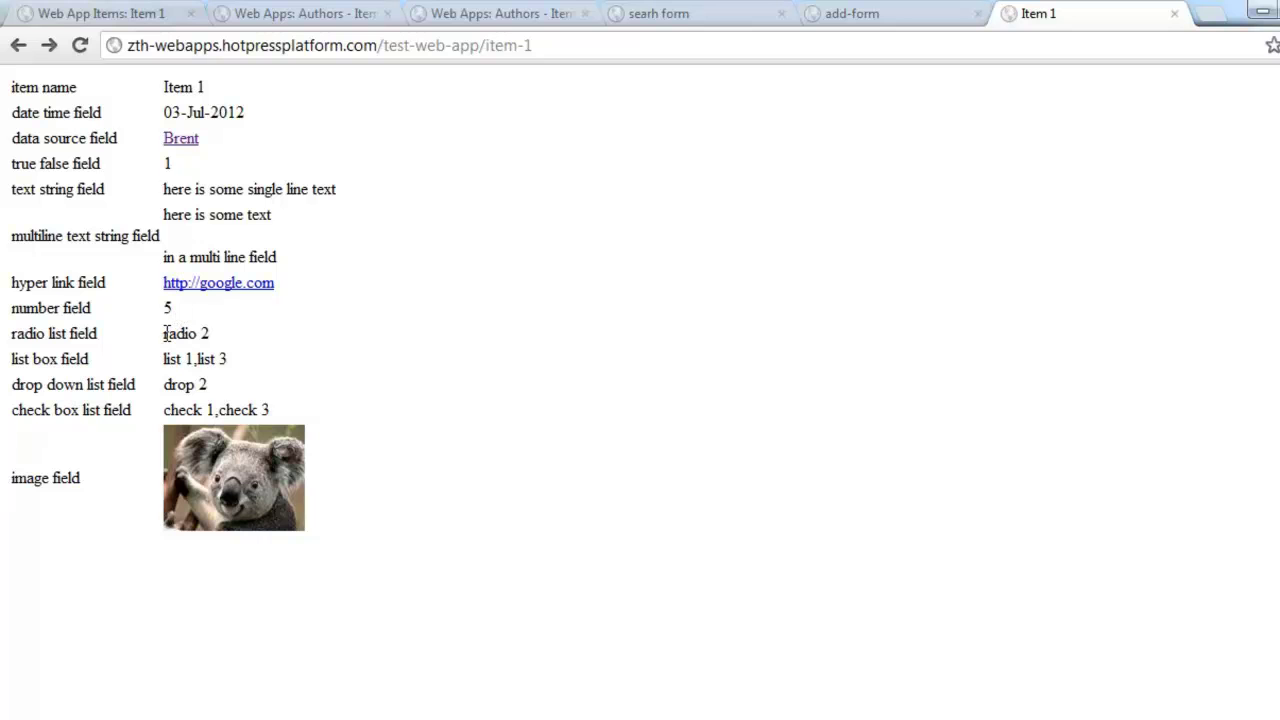
left_click_drag(165, 333, 251, 331)
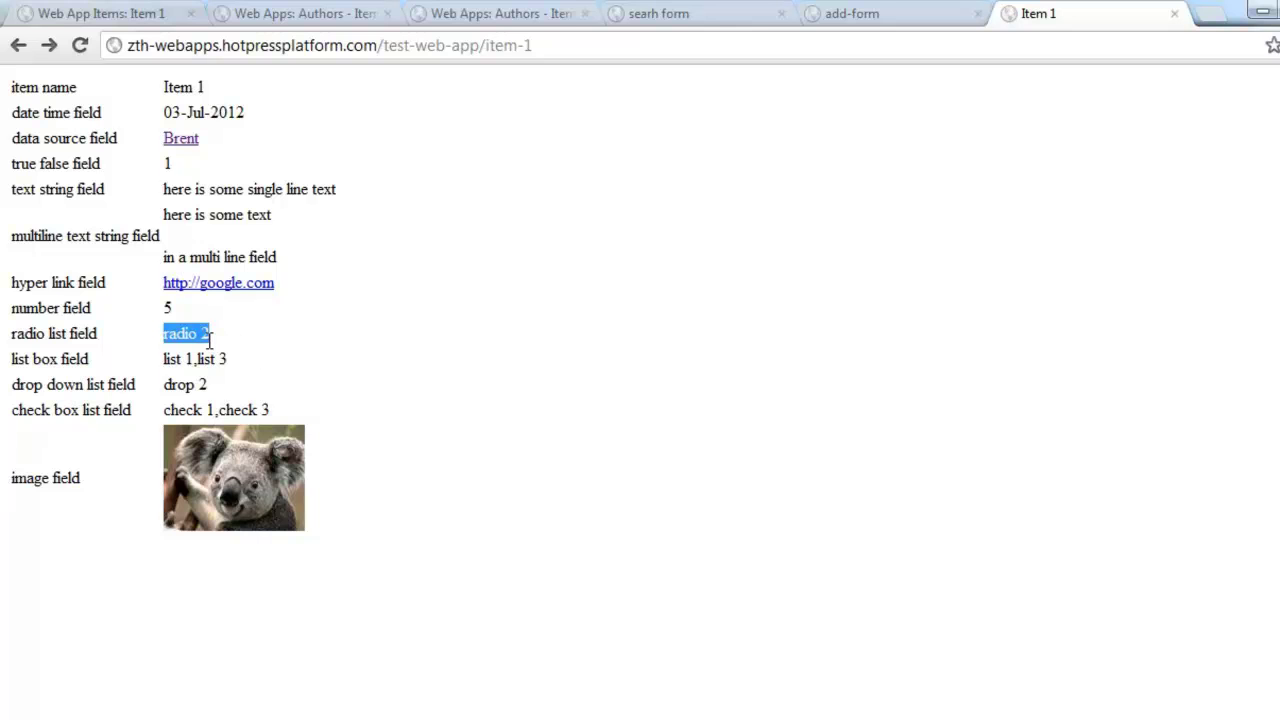
left_click(209, 343)
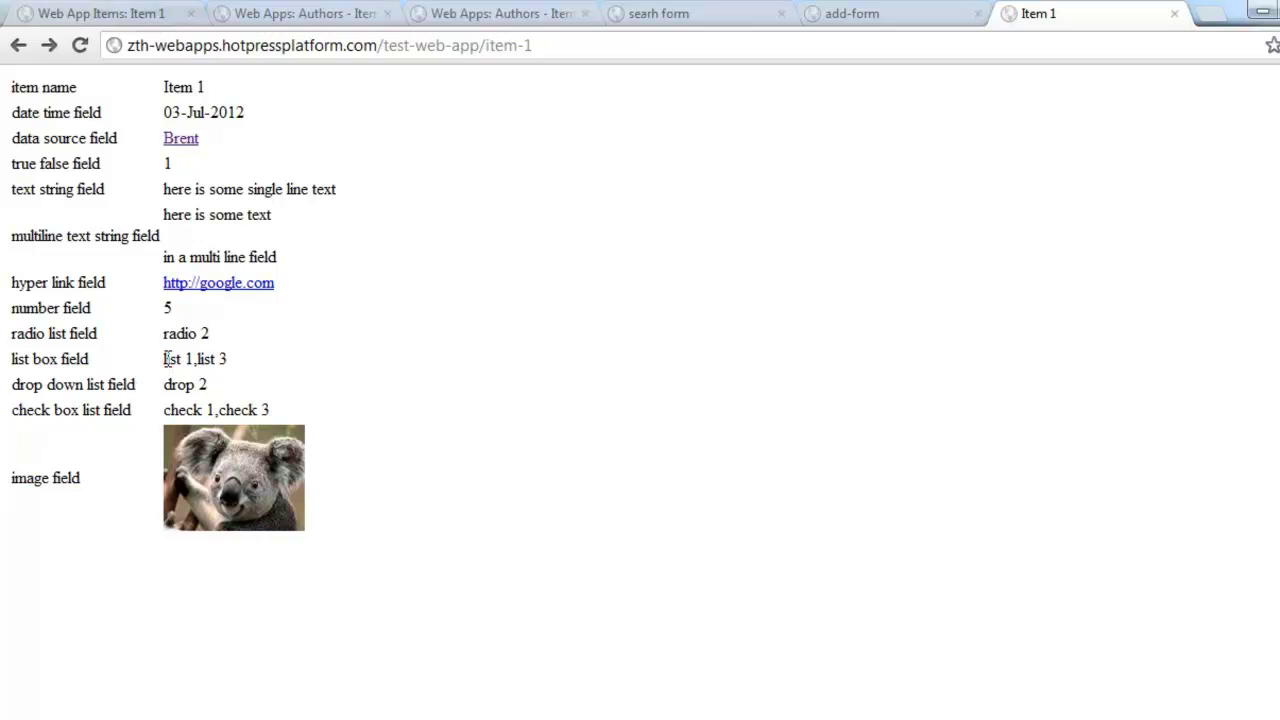
left_click_drag(165, 358, 243, 368)
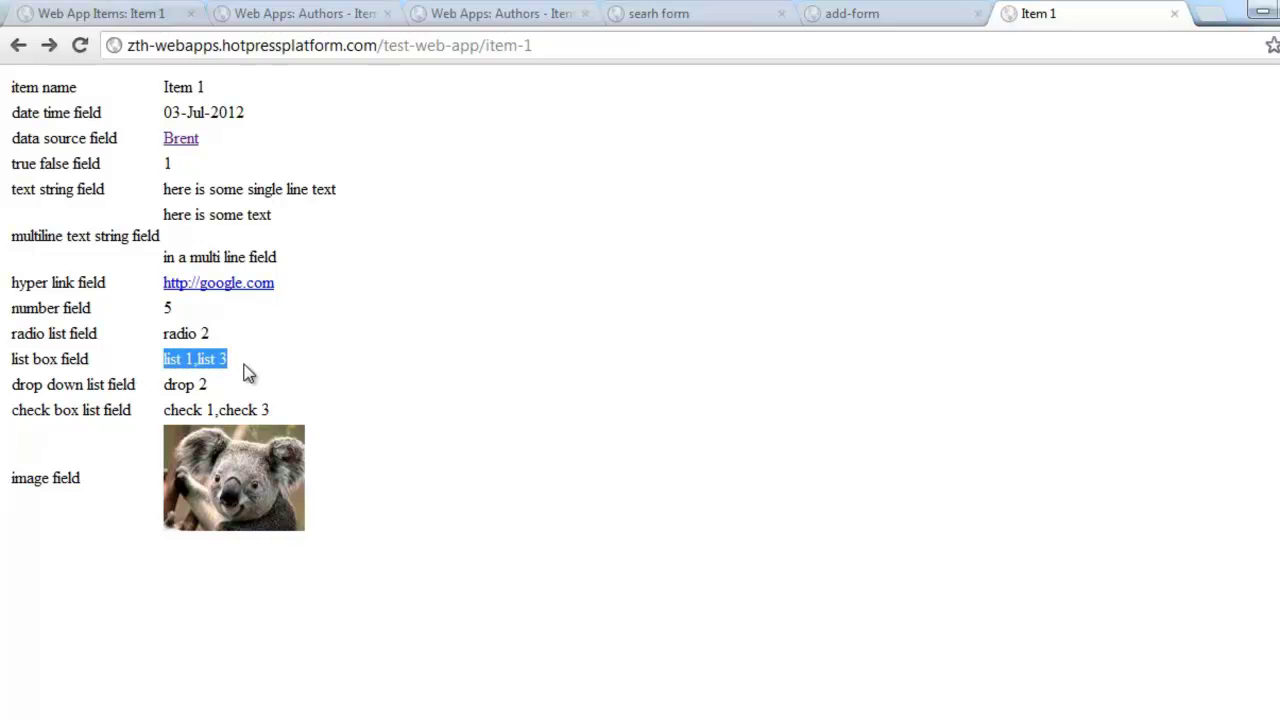
left_click(248, 372)
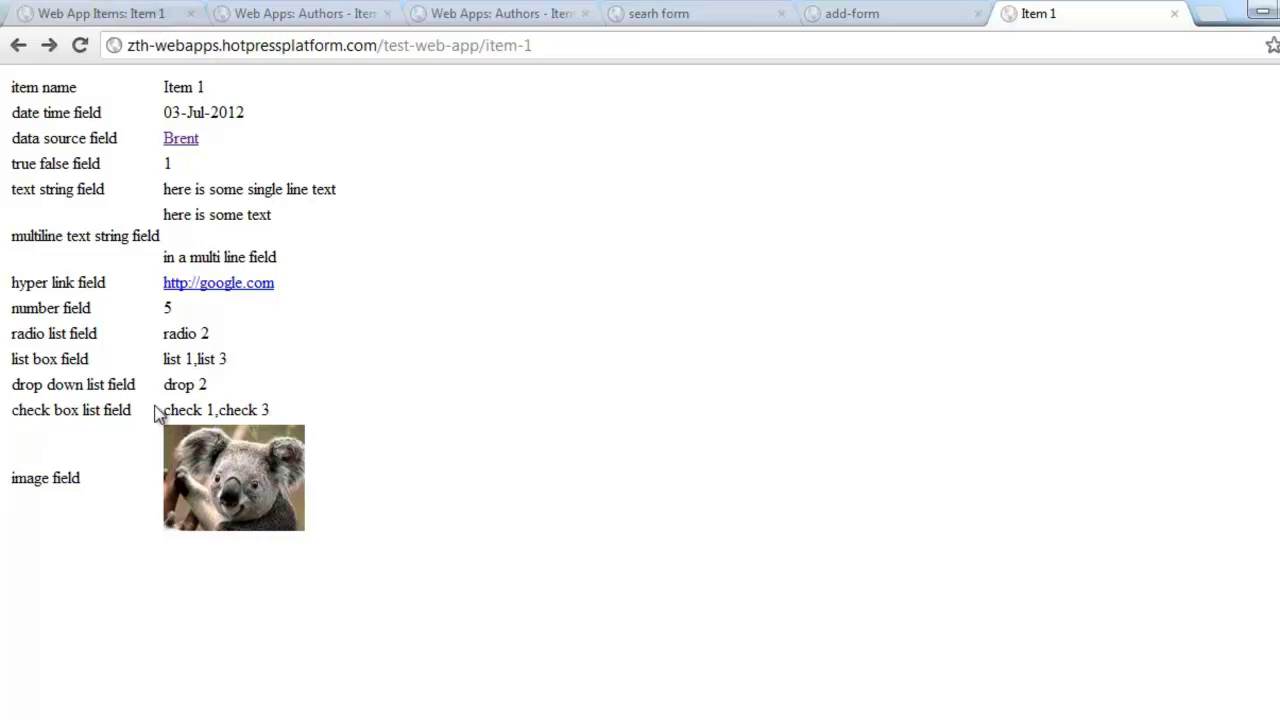
left_click_drag(281, 410, 161, 410)
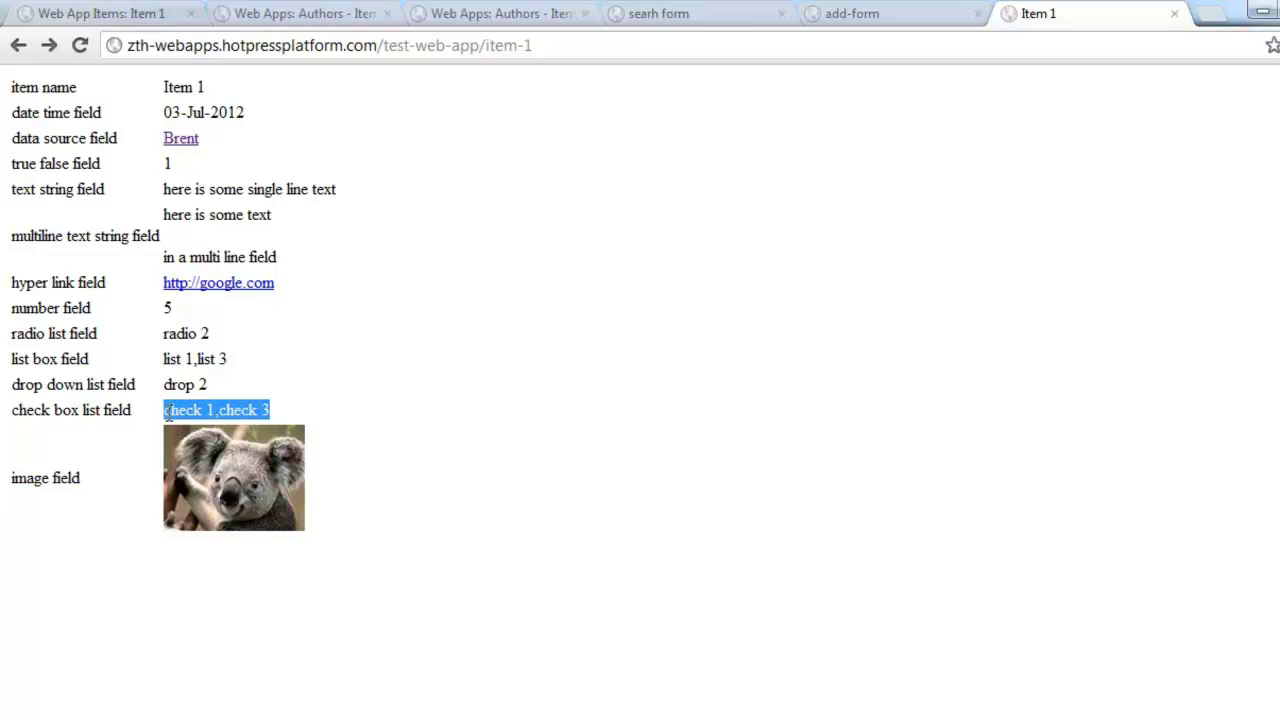
left_click(296, 410)
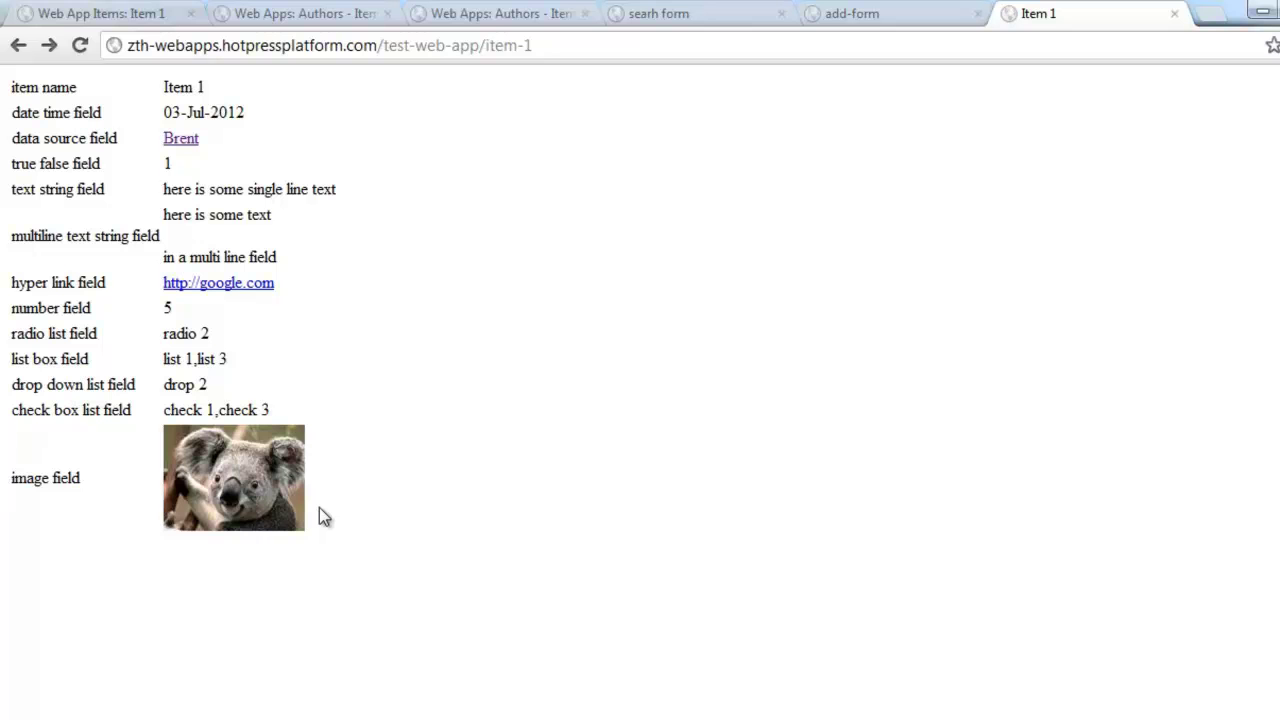
Step: Close the Item 1 page and inspect the calendar picker of the Date Time Field on the add-form page
key("ctrl+w")
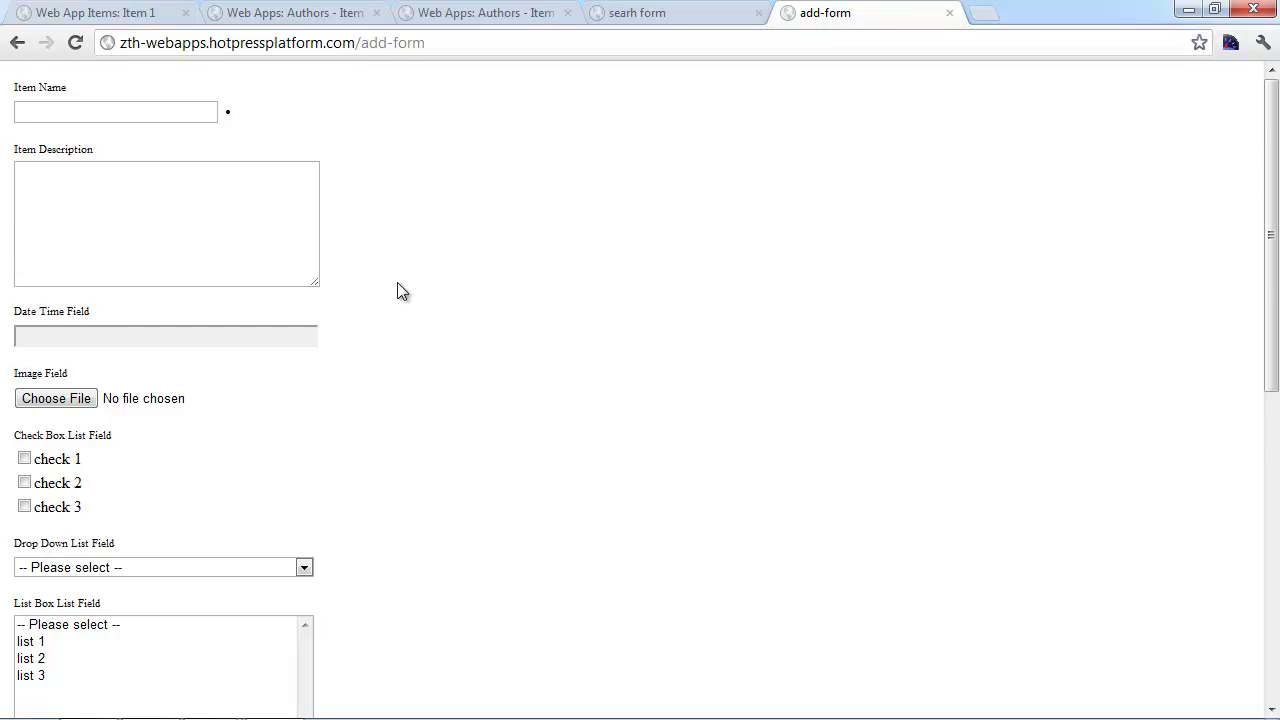
scroll(399, 288, "down", 1)
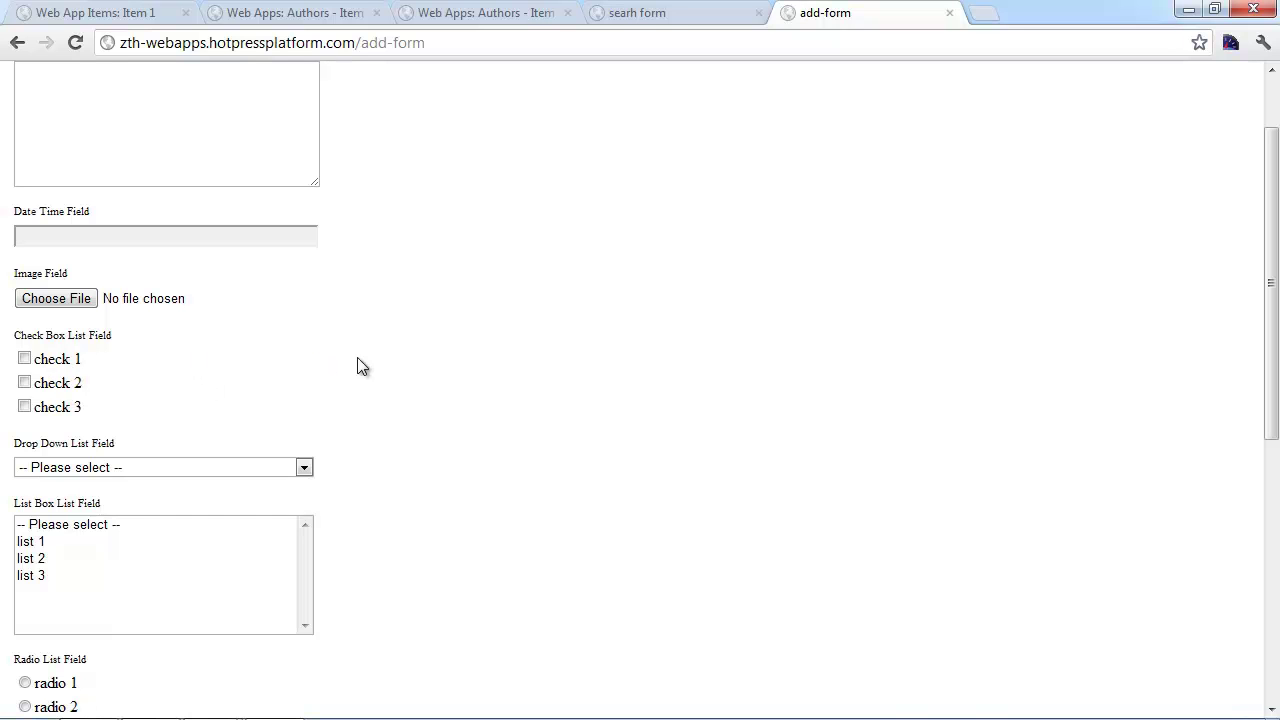
scroll(378, 277, "up", 1)
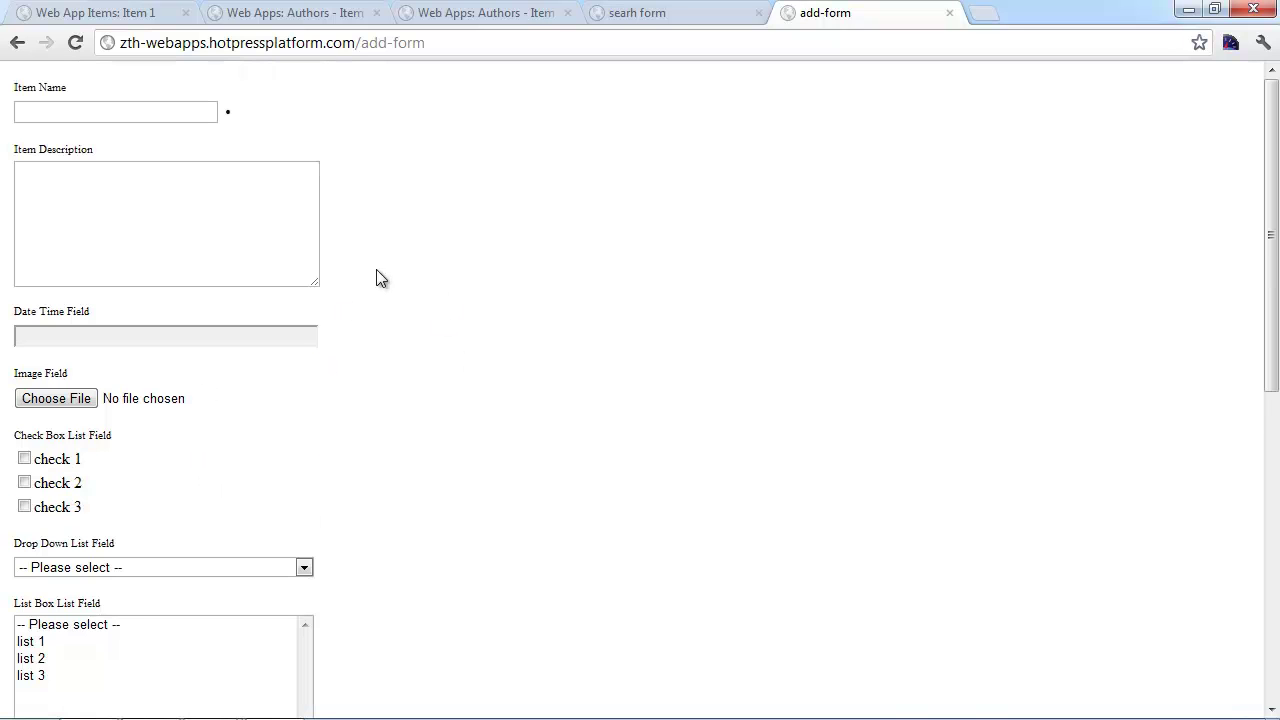
left_click(95, 337)
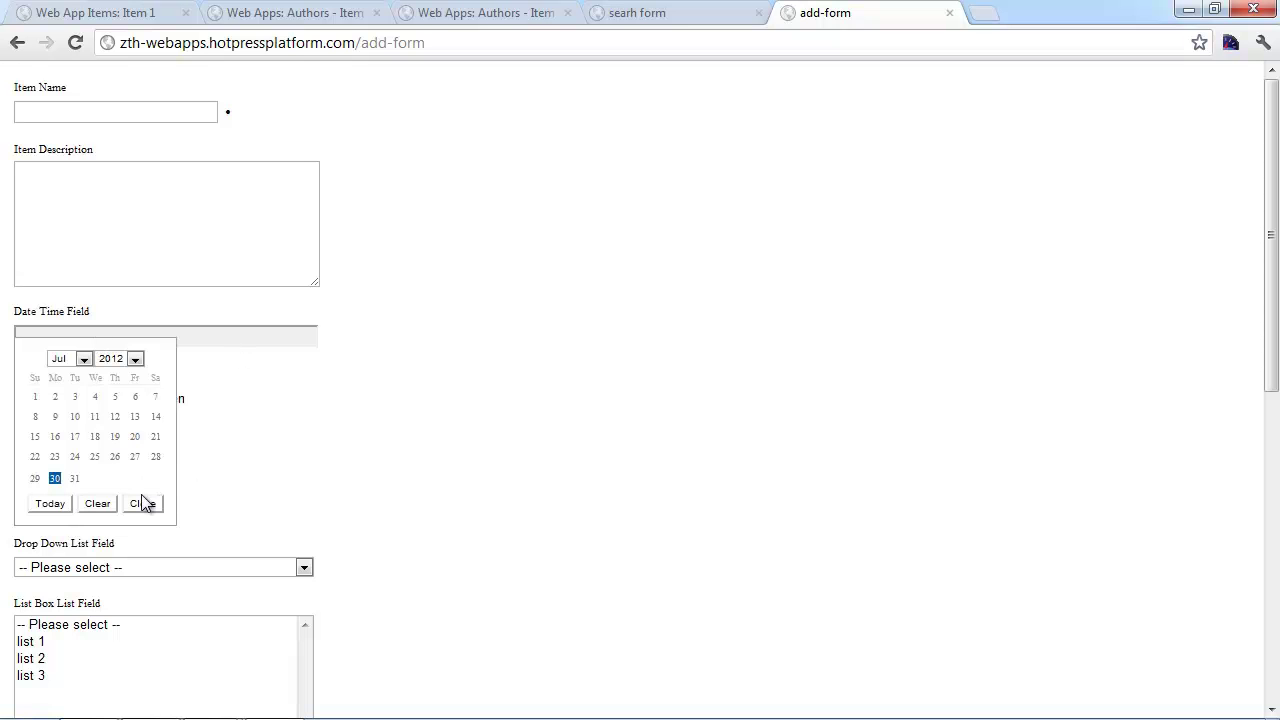
left_click(147, 504)
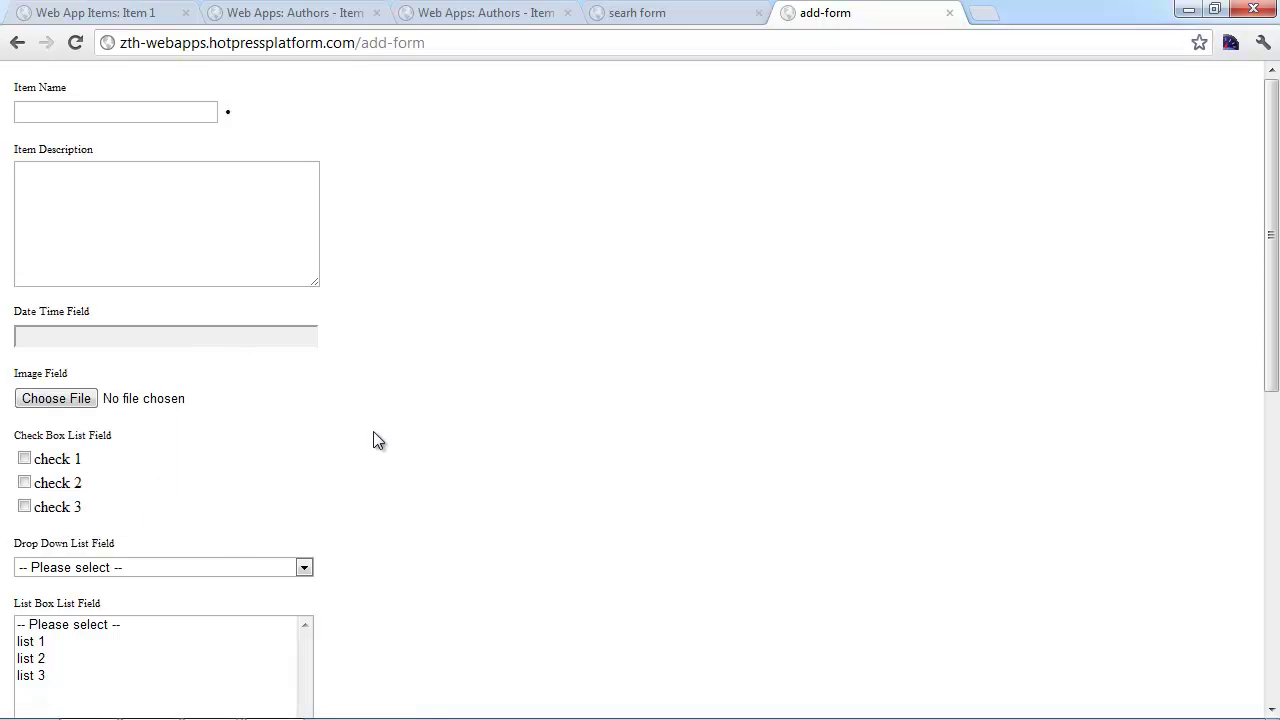
Step: View the Image Field's file chooser without picking a file, and examine the list and radio fields further down the form
left_click(56, 398)
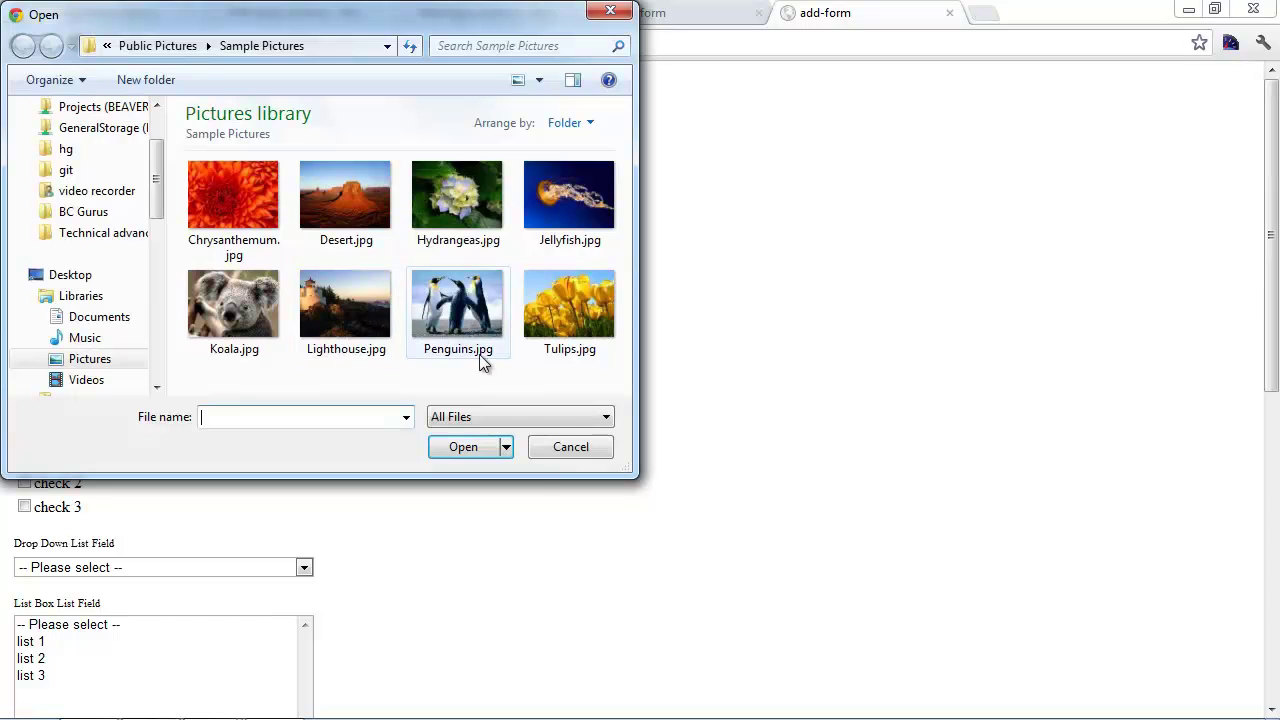
left_click(572, 448)
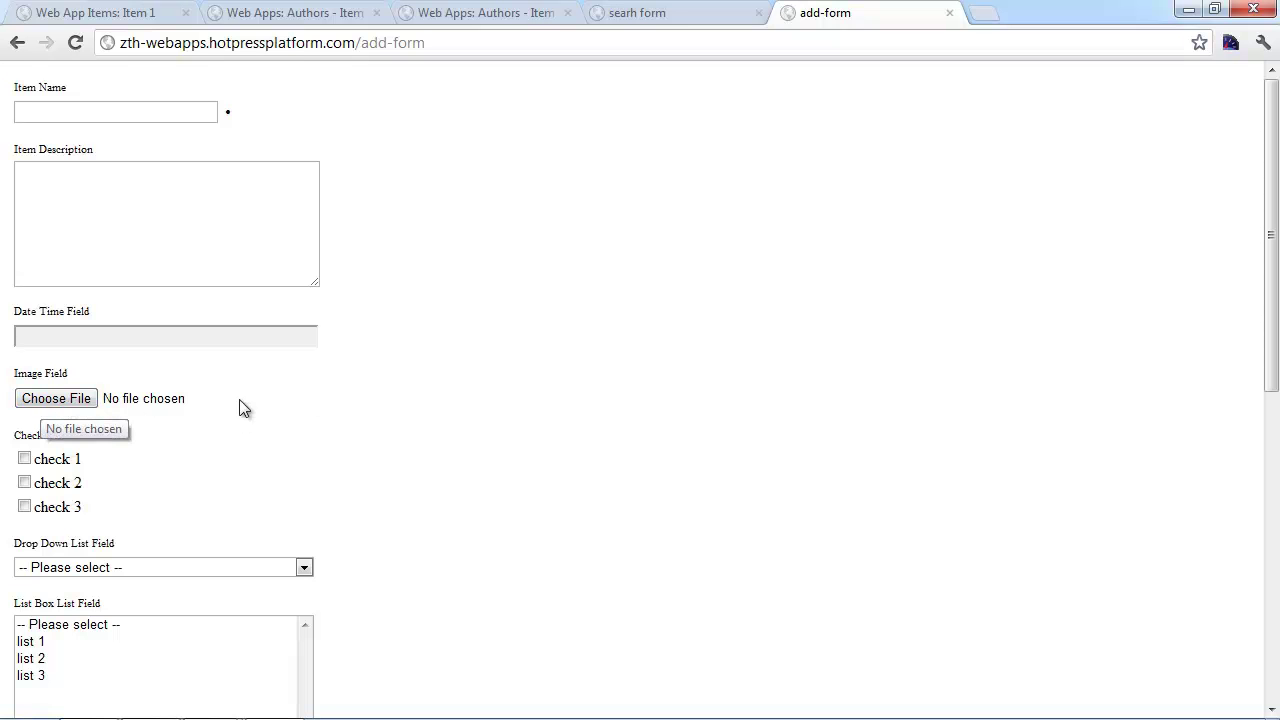
left_click(56, 398)
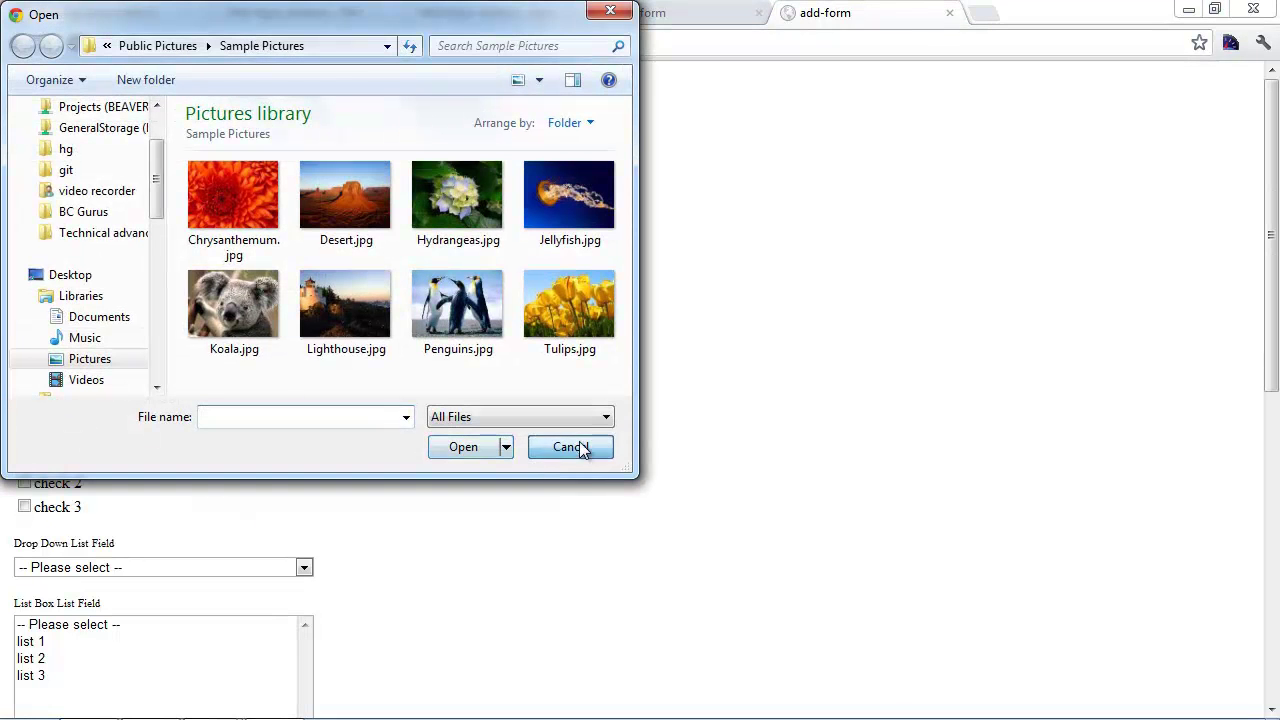
left_click(584, 446)
scroll(614, 474, "down", 2)
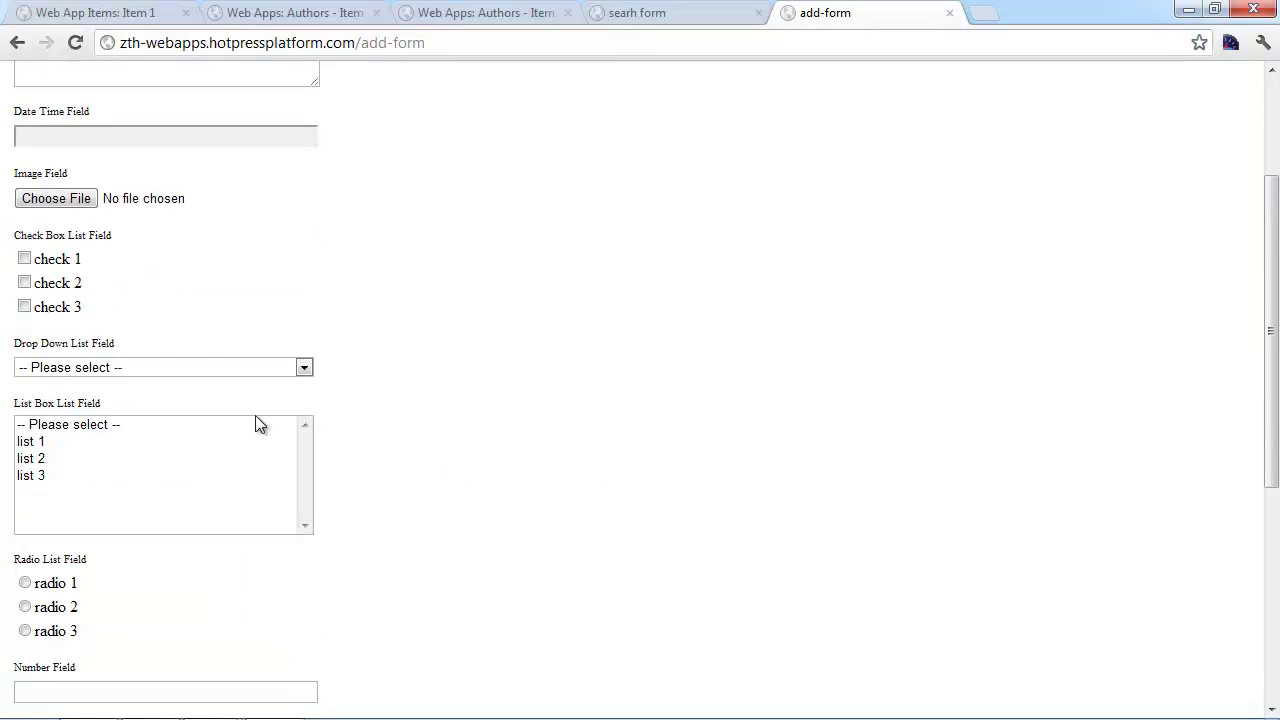
scroll(250, 505, "down", 1)
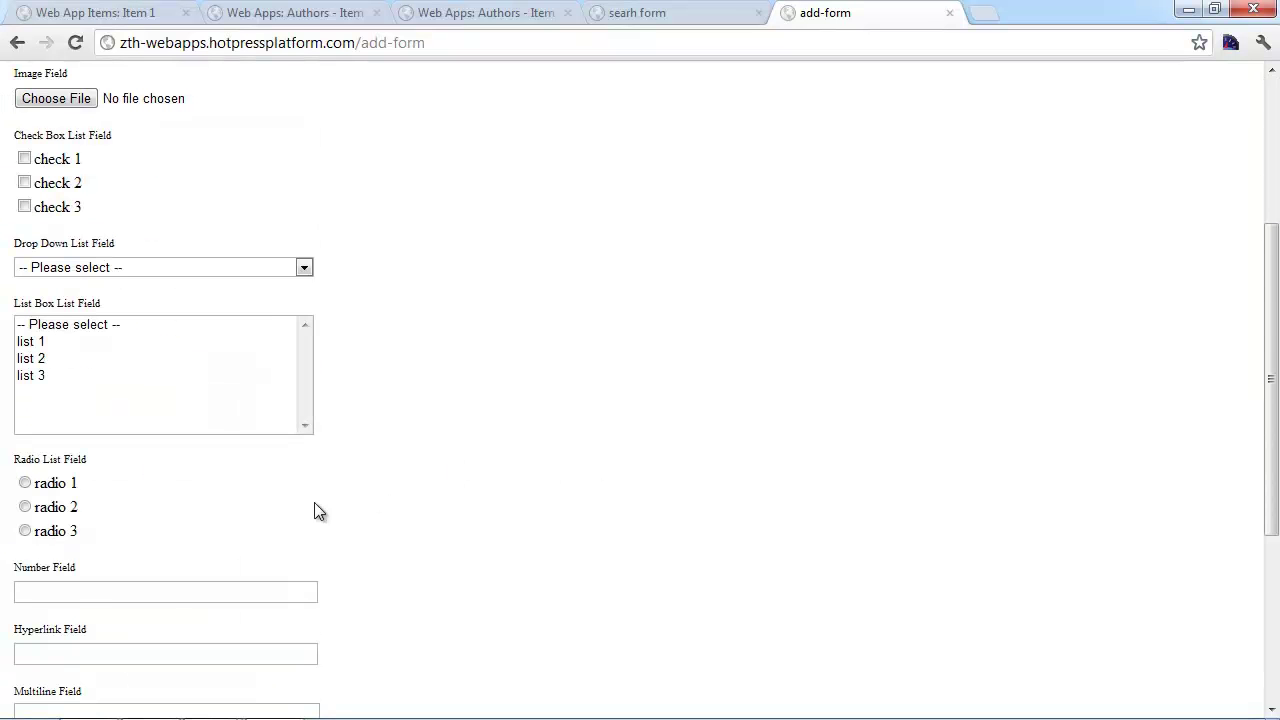
Step: Enter dsafdaf in the Number Field, submit the form to test its validation, and dismiss the alert
scroll(470, 478, "down", 1)
scroll(590, 480, "down", 1)
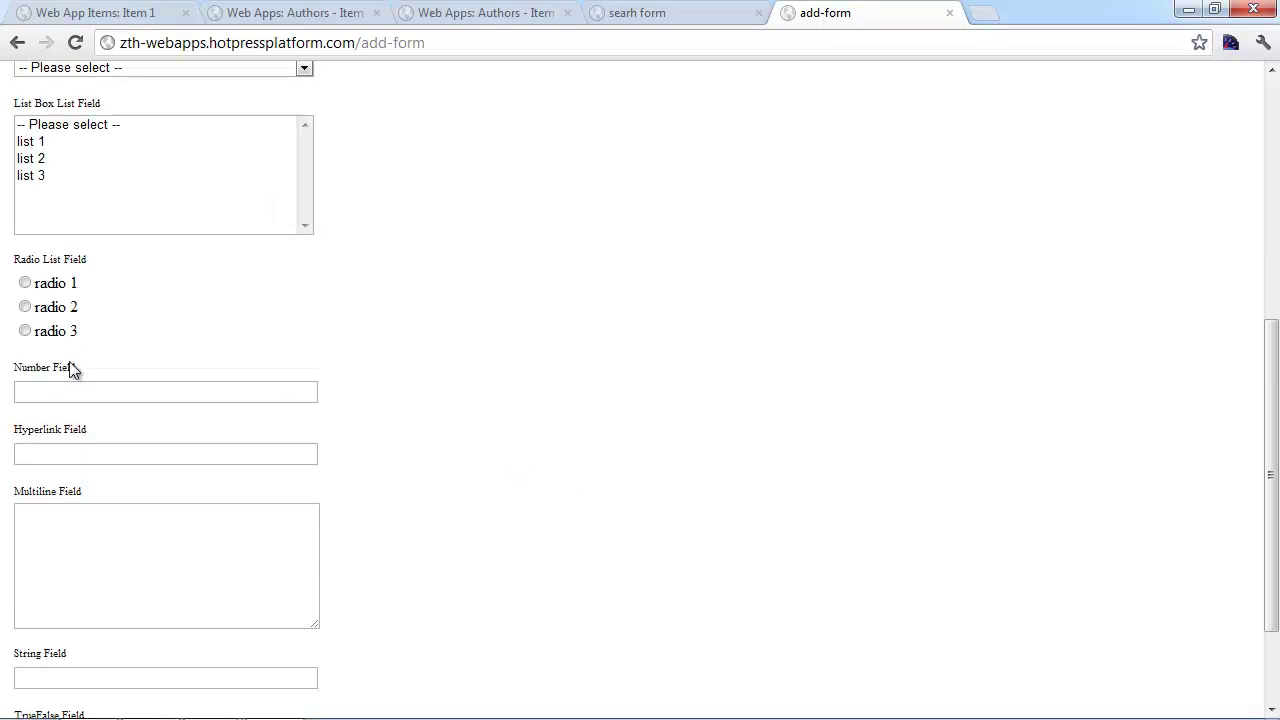
left_click(297, 391)
scroll(465, 395, "down", 1)
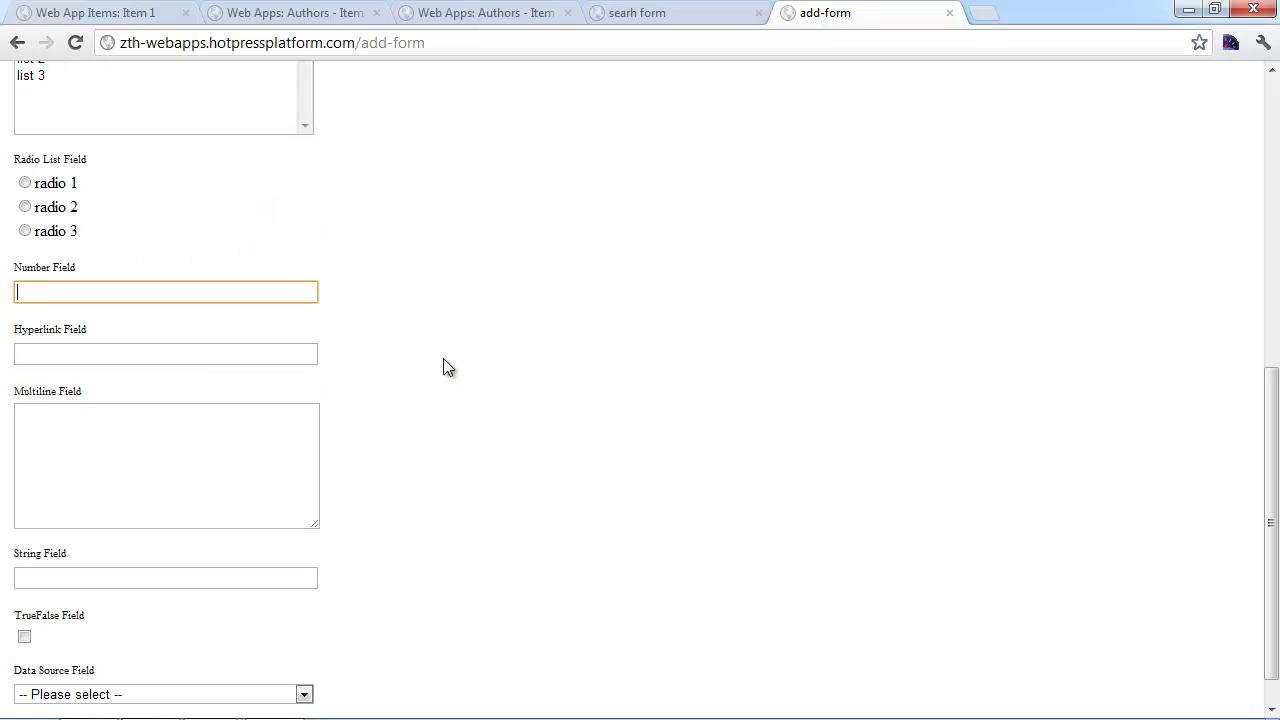
type("dsafdaf")
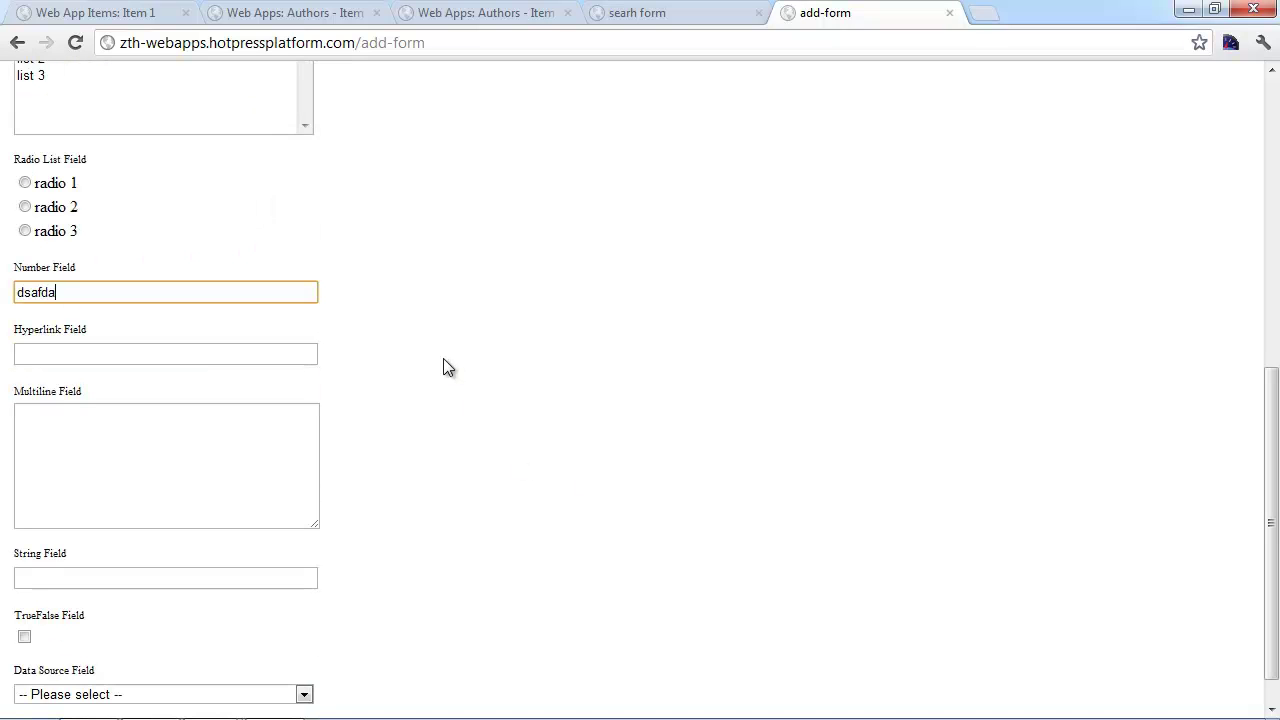
scroll(408, 430, "down", 1)
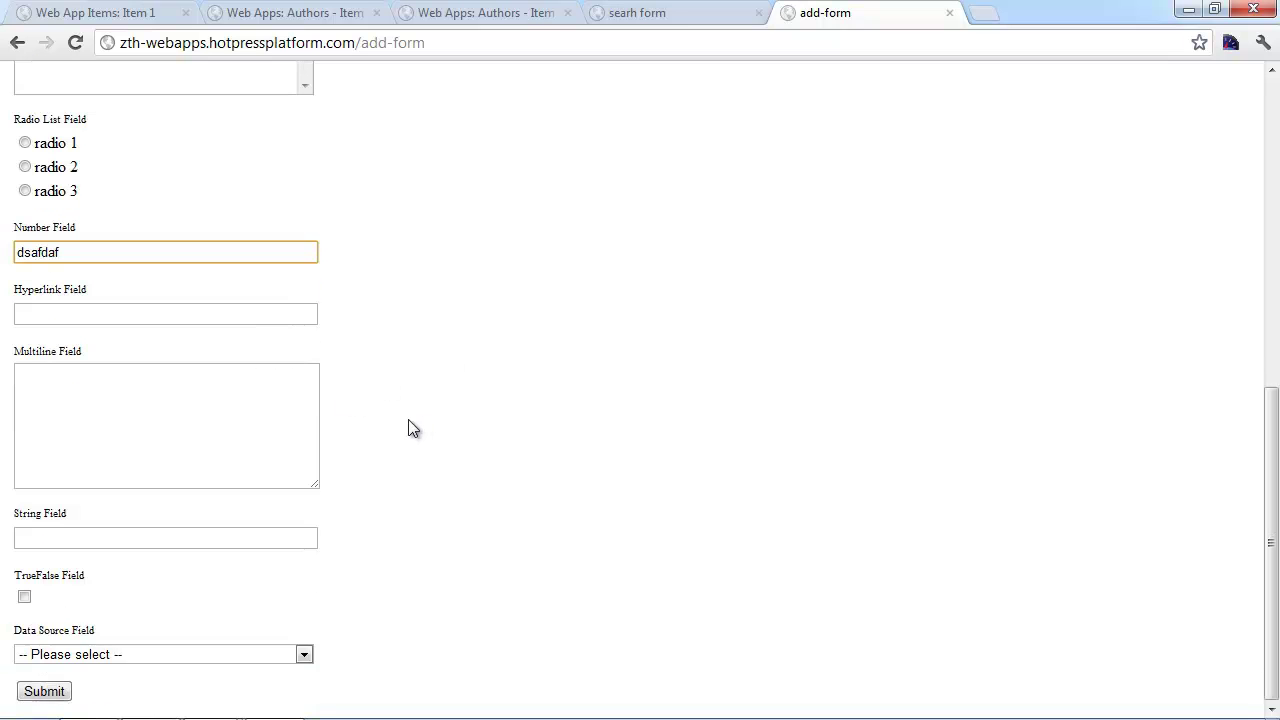
left_click(60, 692)
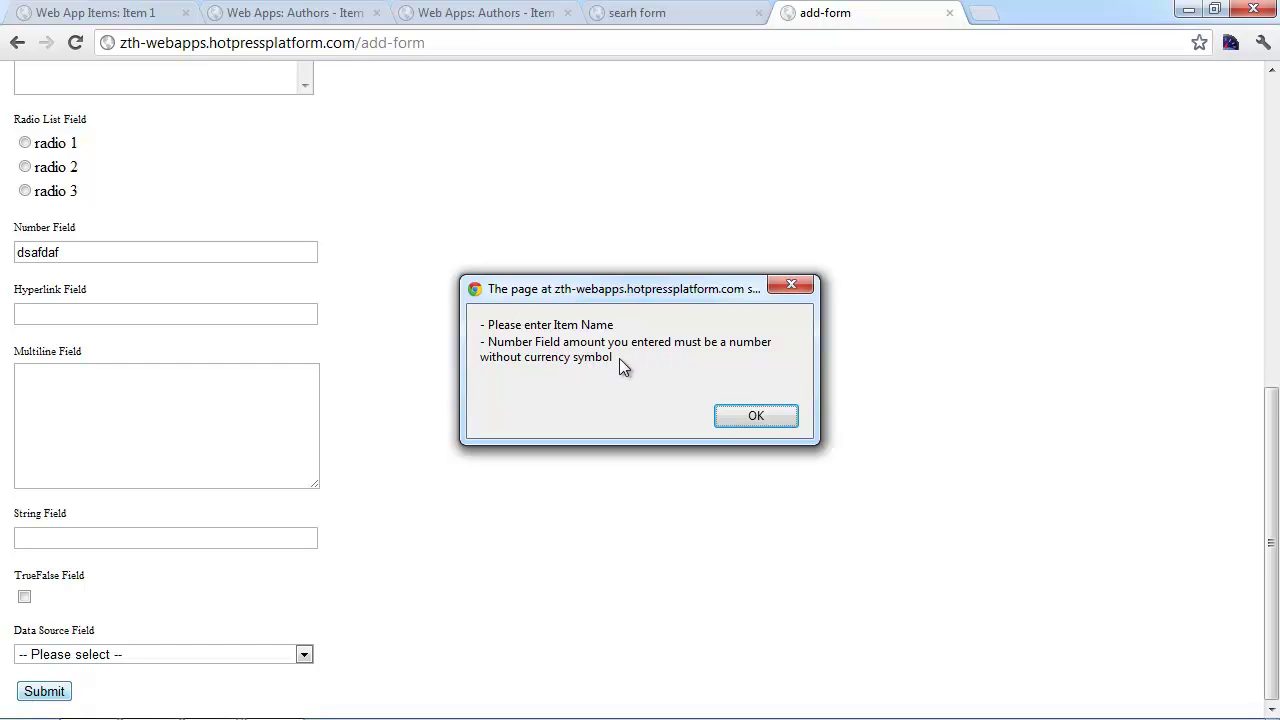
left_click(756, 417)
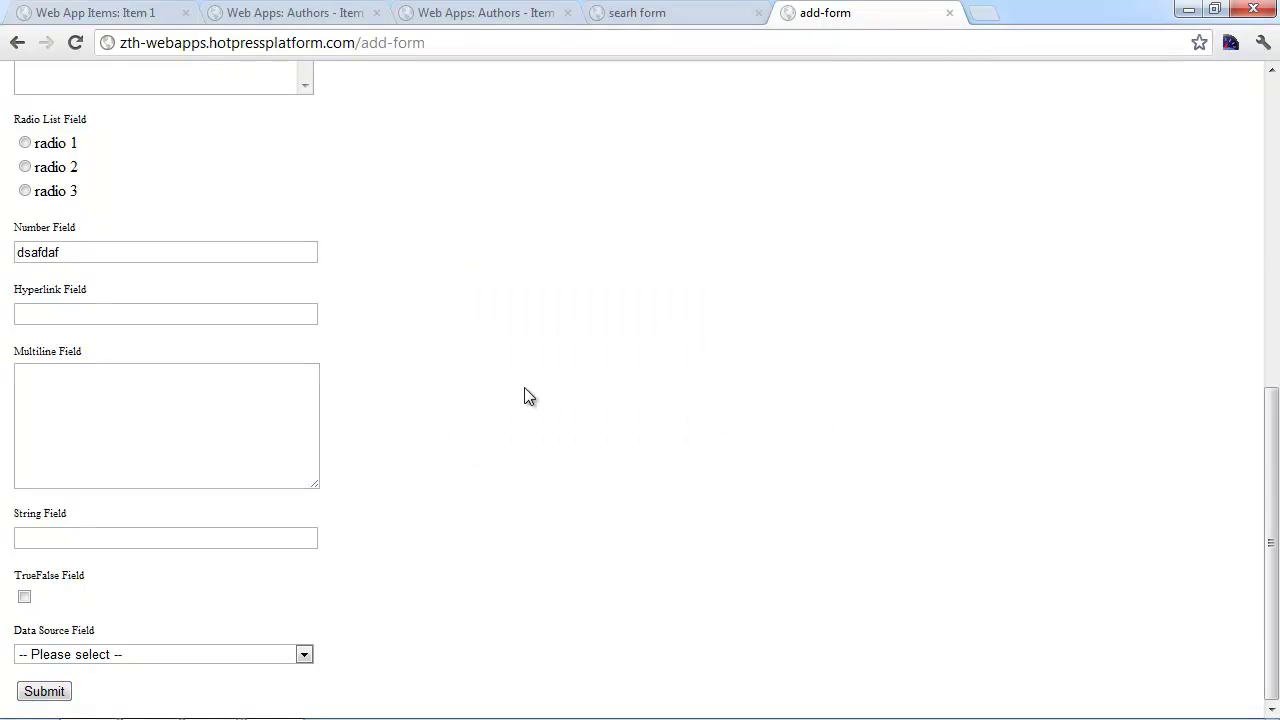
left_click(166, 311)
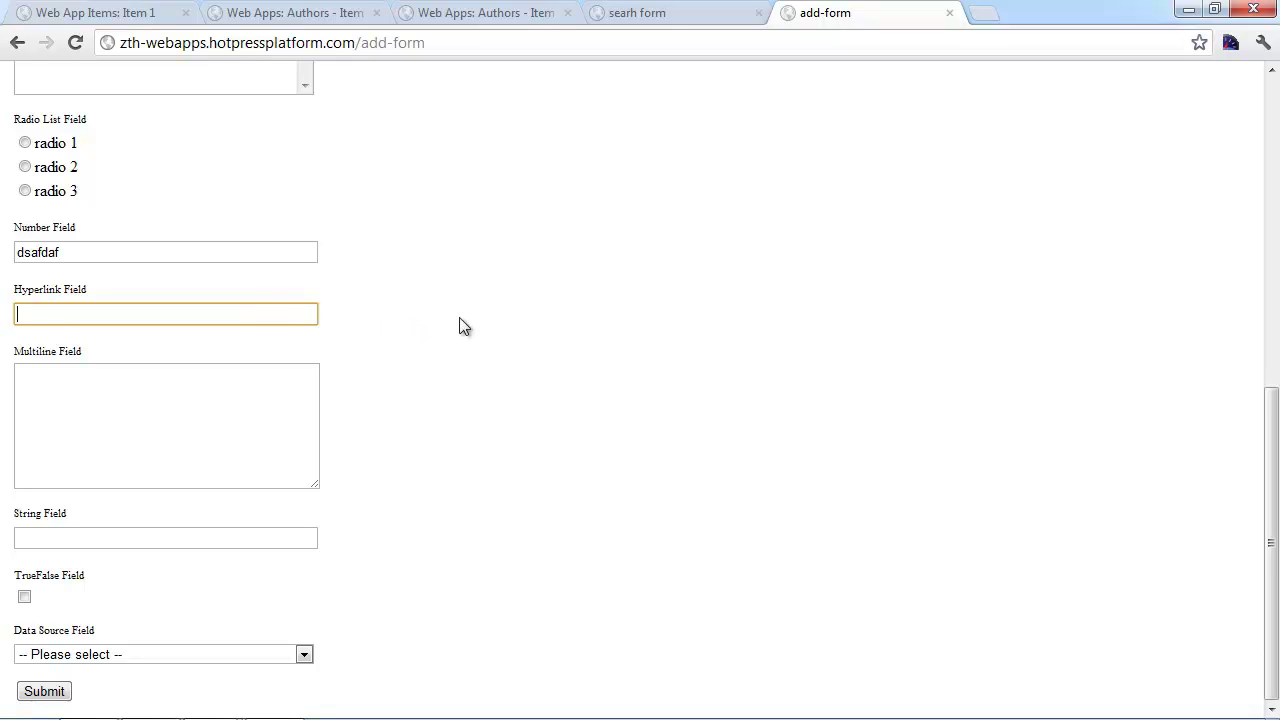
type("http://www.google.com")
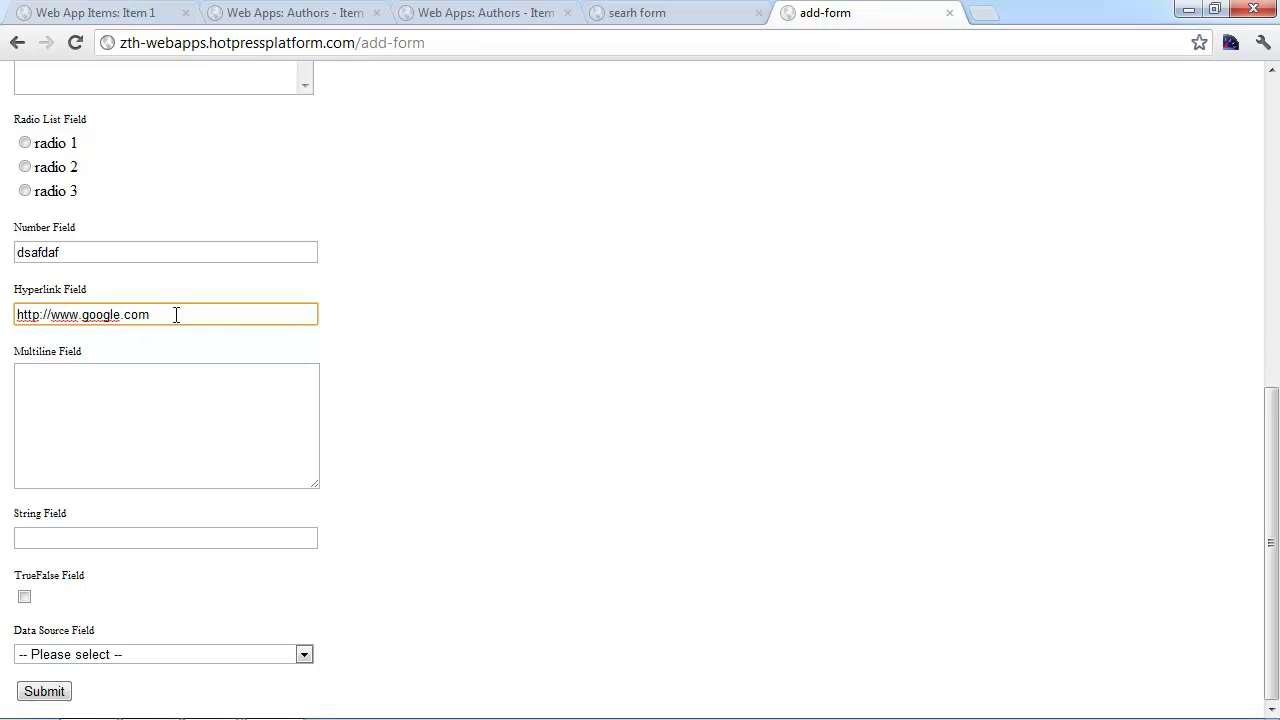
left_click_drag(177, 314, 6, 320)
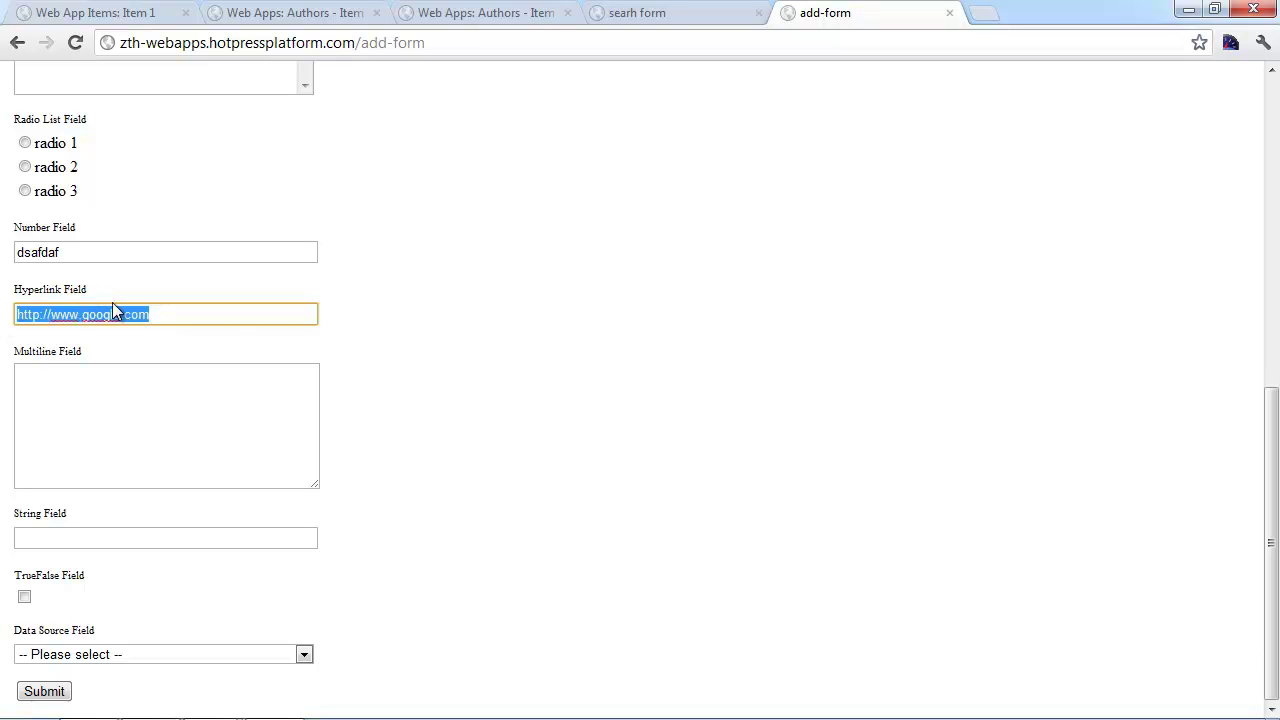
left_click(486, 440)
Step: Fill the Multiline Field with sdfafdadf and asdfsdf separated by a blank line, and the String Field with dfdsfd df dsf
left_click(50, 400)
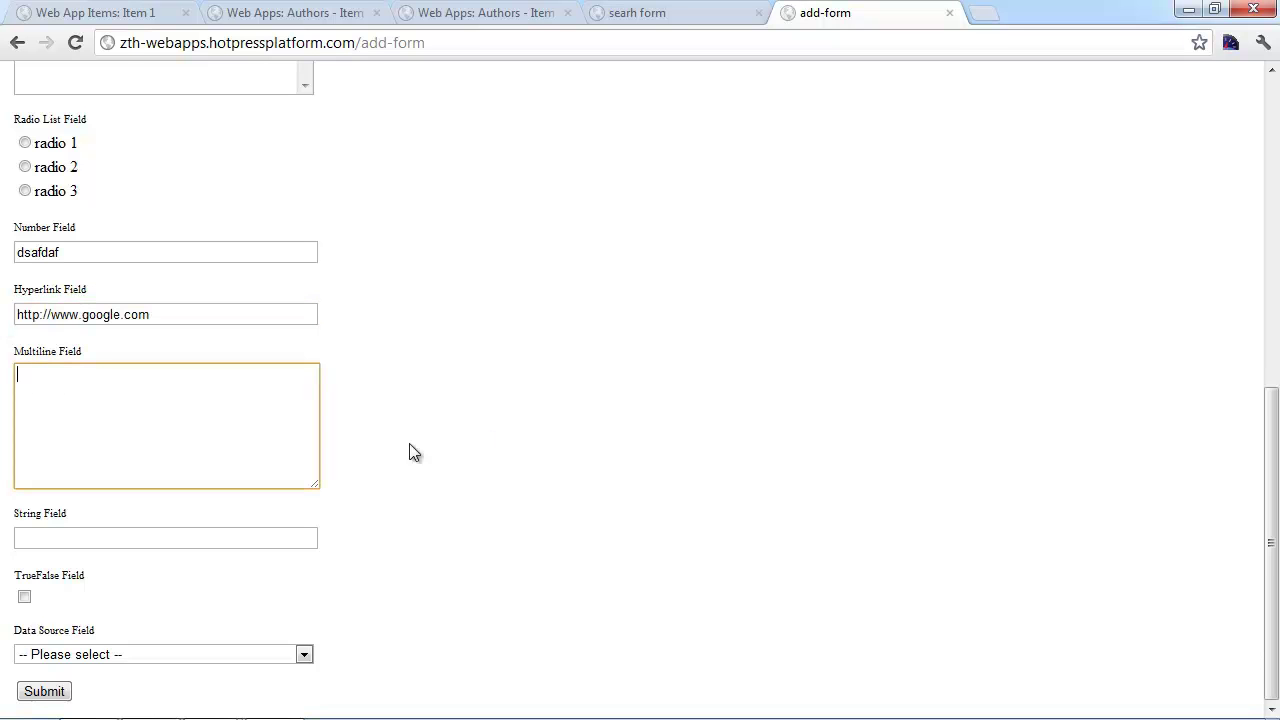
type("sdfafdadf")
key("Return")
key("Return")
type("asdfsdf")
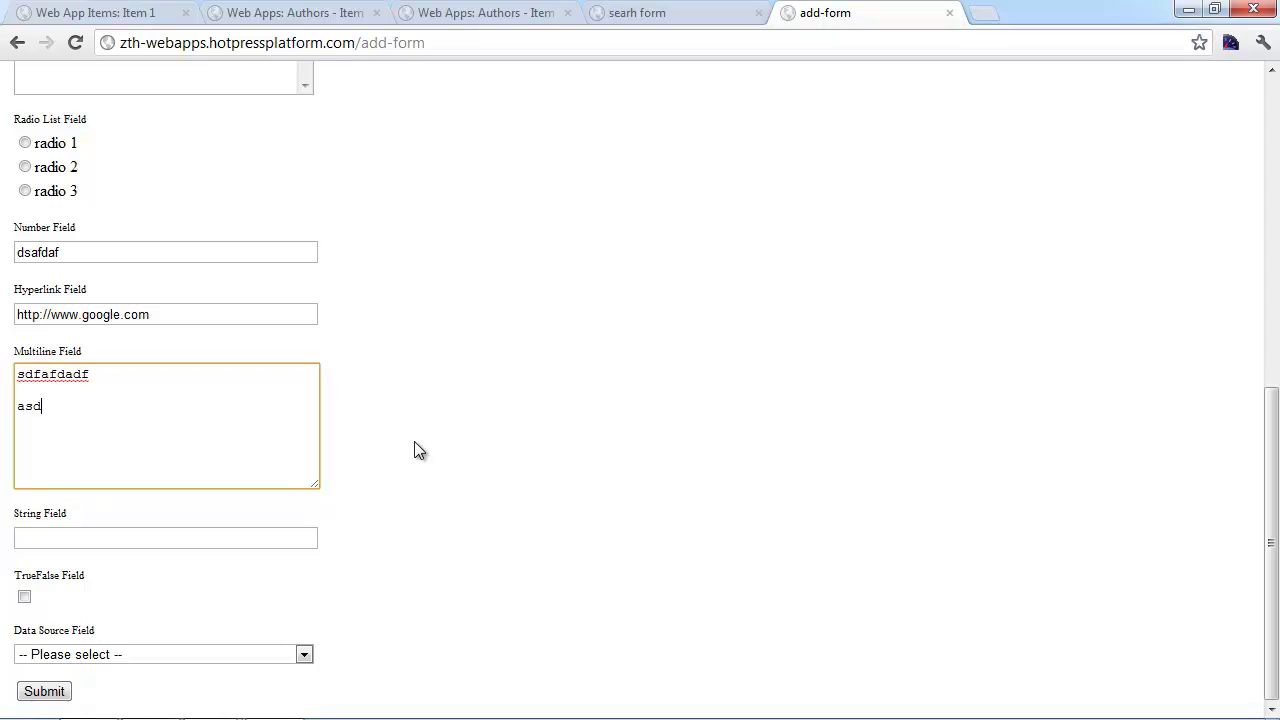
key("Return")
key("Return")
left_click(456, 460)
left_click(102, 534)
type("dfdsfd df dsf")
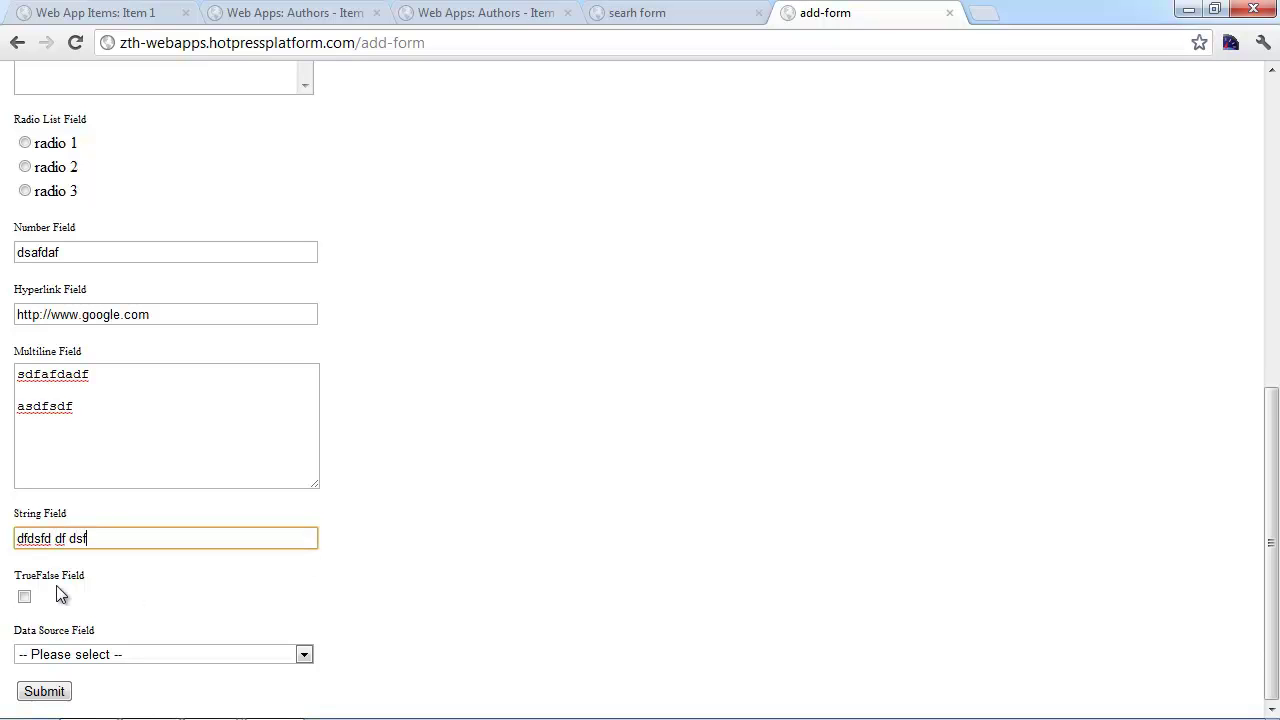
Step: Switch the TrueFalse Field on and off again, and choose the fourth author in the Data Source Field
left_click(25, 597)
left_click(24, 597)
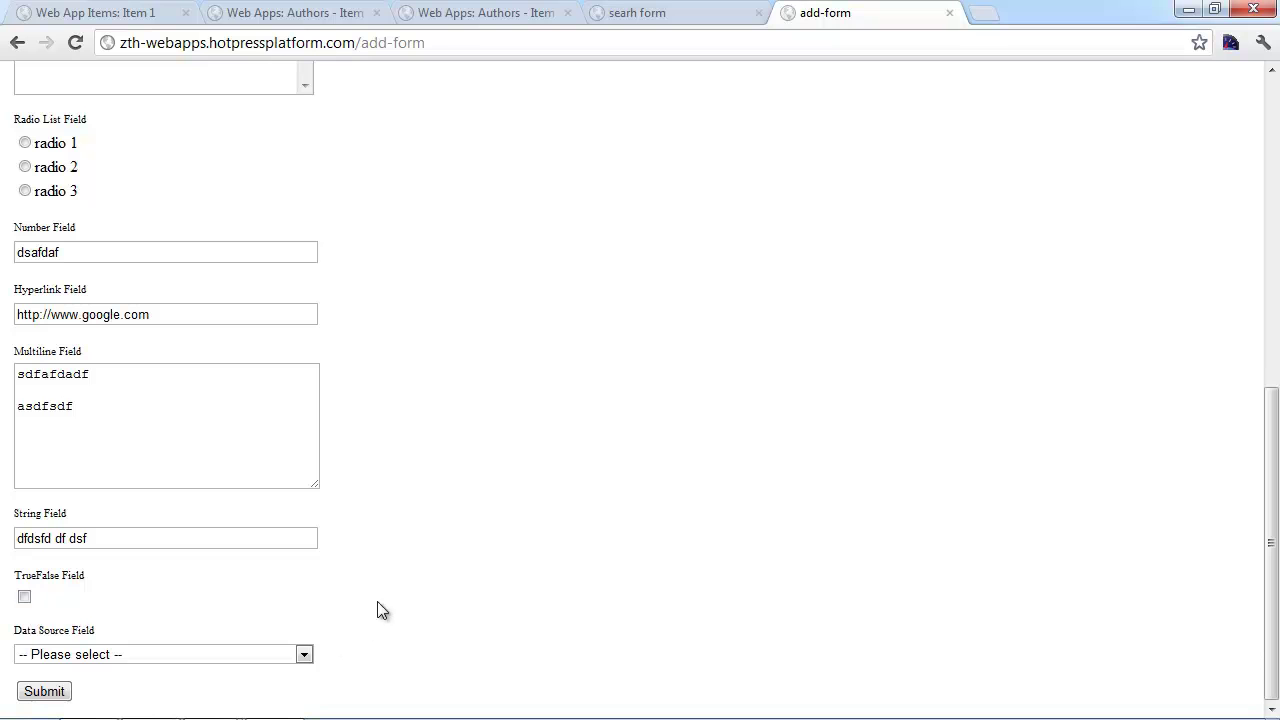
left_click(173, 658)
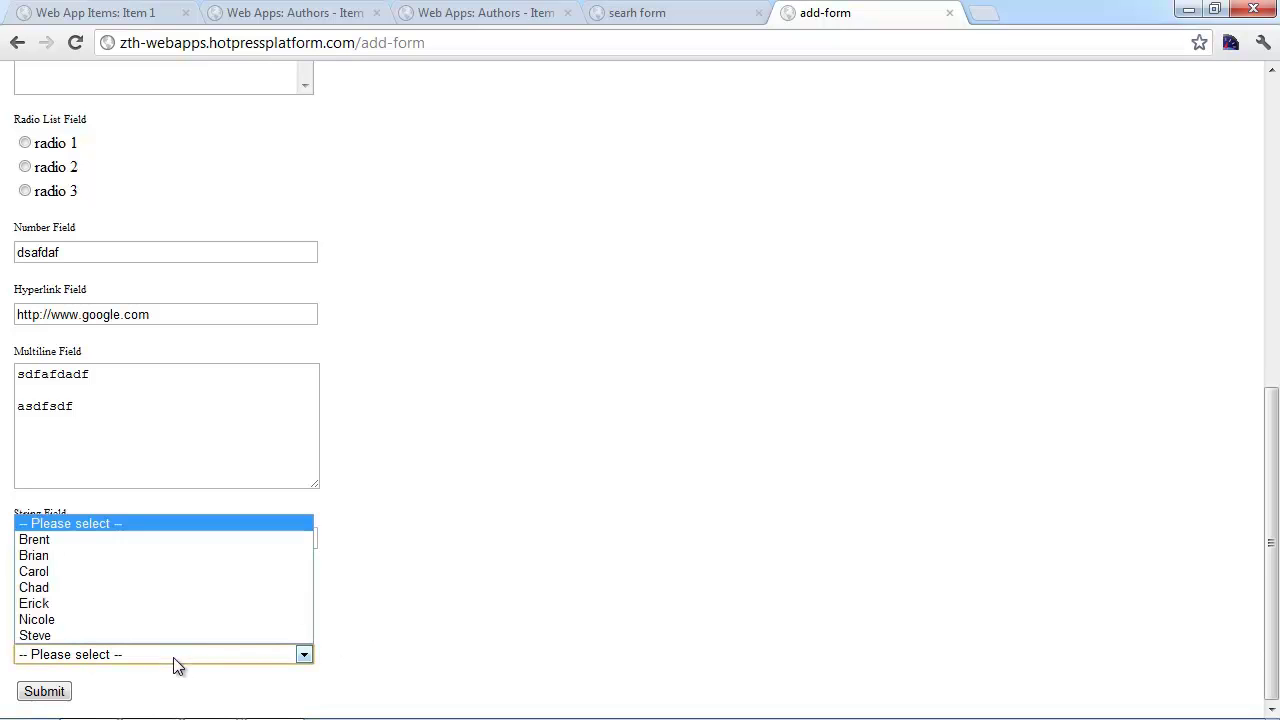
left_click(57, 587)
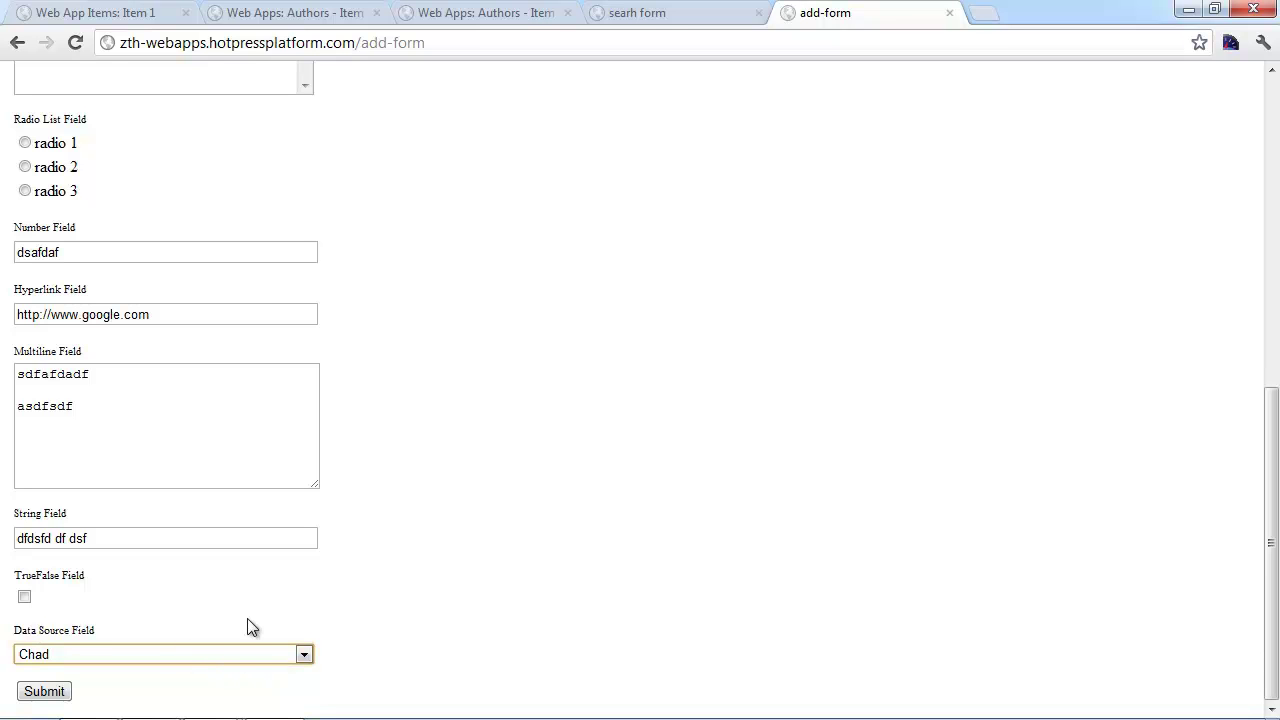
Step: Close the add-form page without submitting and look through the fields of the search form
key("ctrl+w")
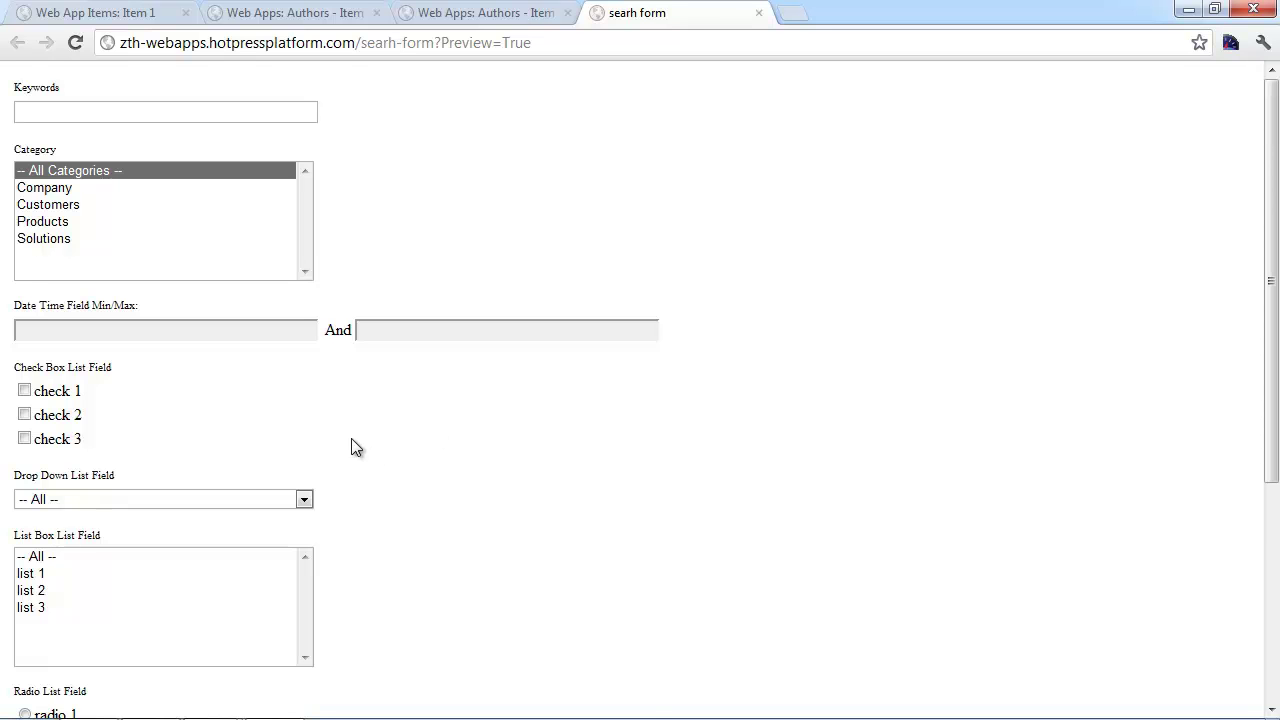
scroll(474, 425, "down", 2)
scroll(483, 425, "down", 1)
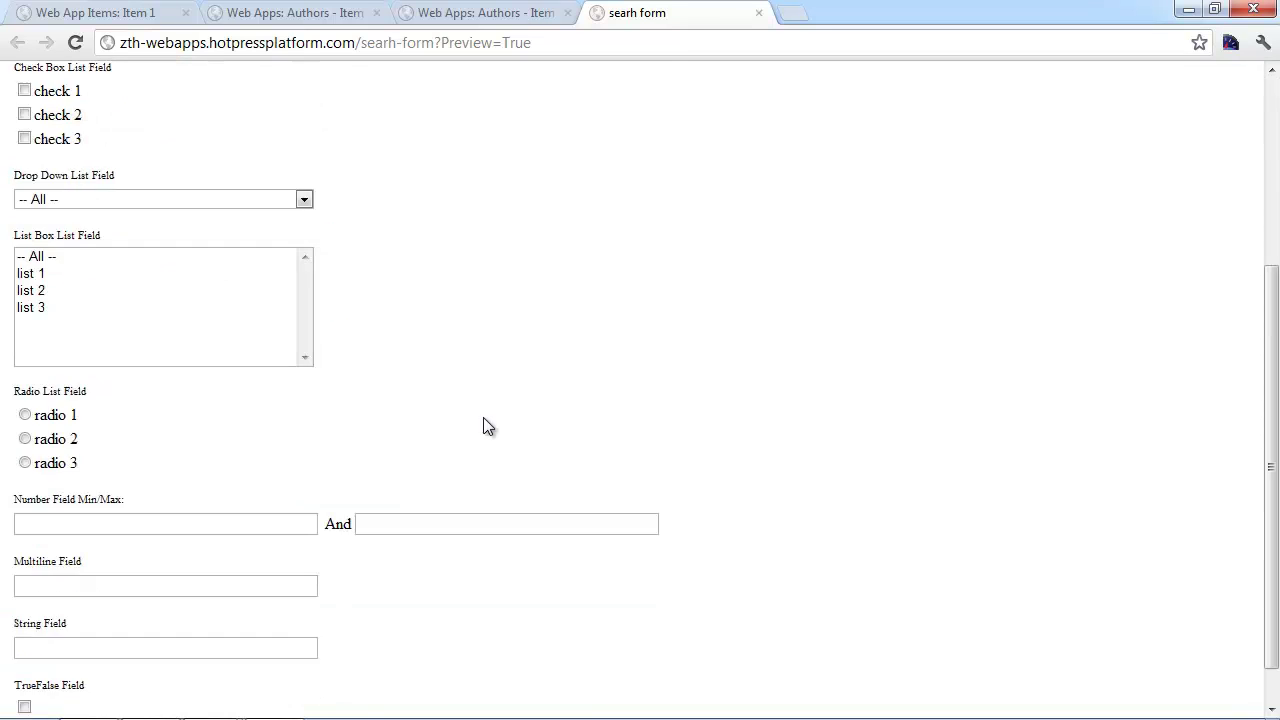
scroll(483, 419, "up", 3)
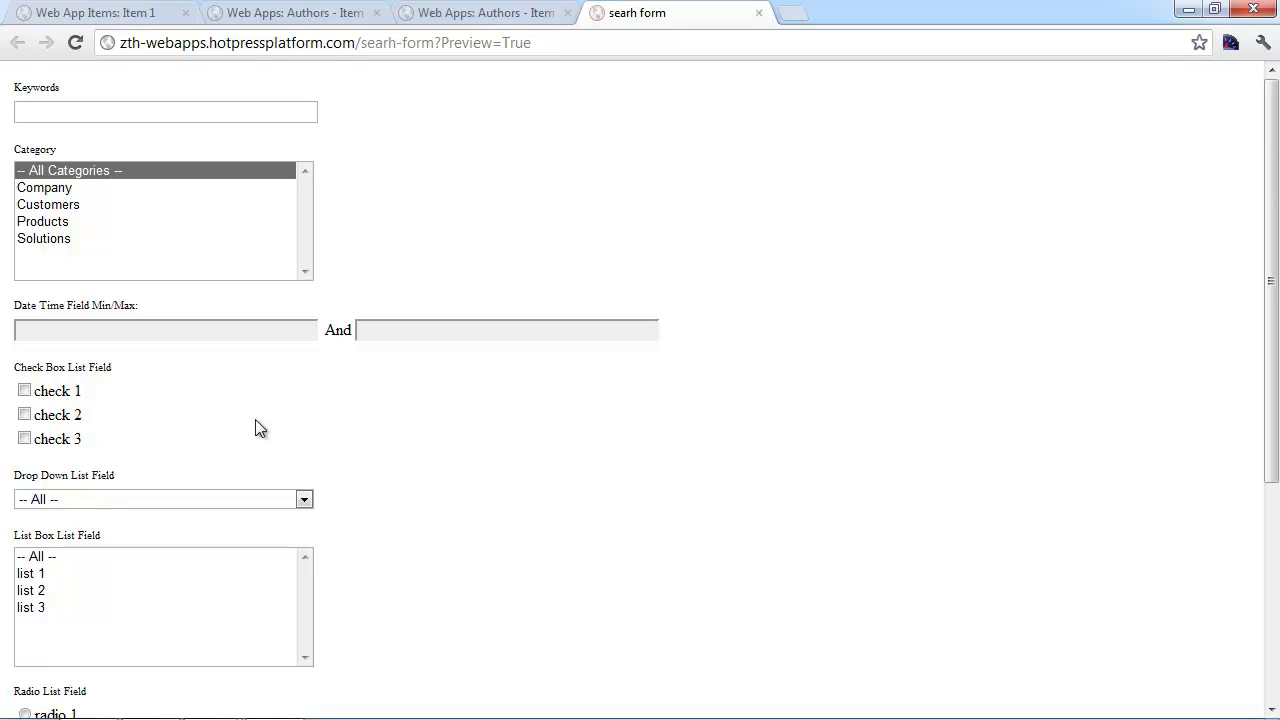
scroll(438, 435, "down", 1)
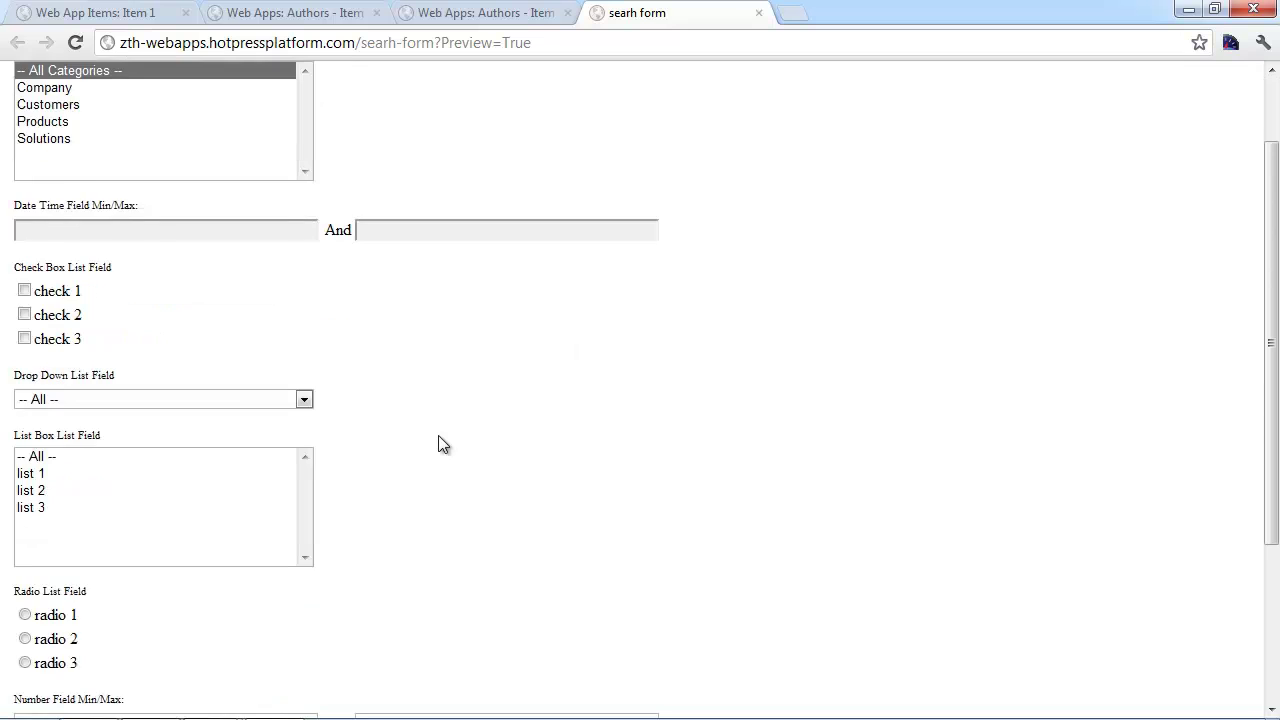
scroll(443, 444, "up", 1)
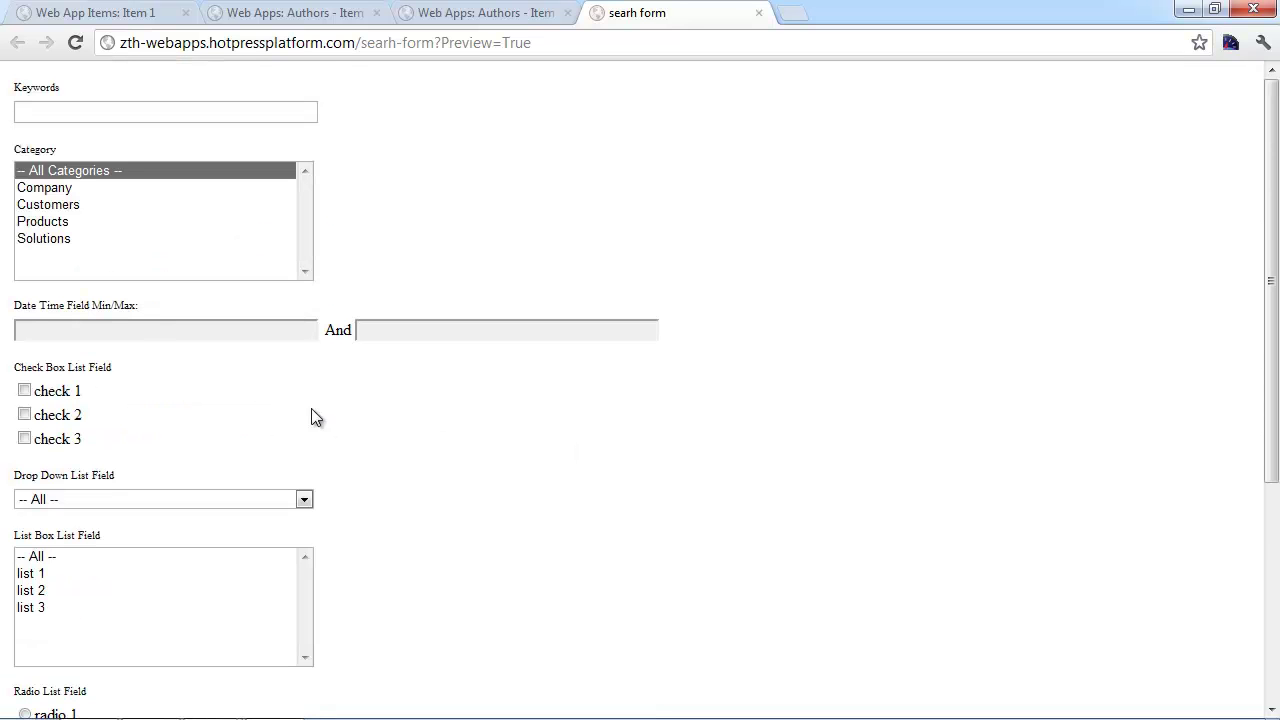
Step: Inspect the calendar picker of Date Time Field Min/Max without picking a date, and examine the Number Field Min/Max and remaining search fields
left_click(100, 330)
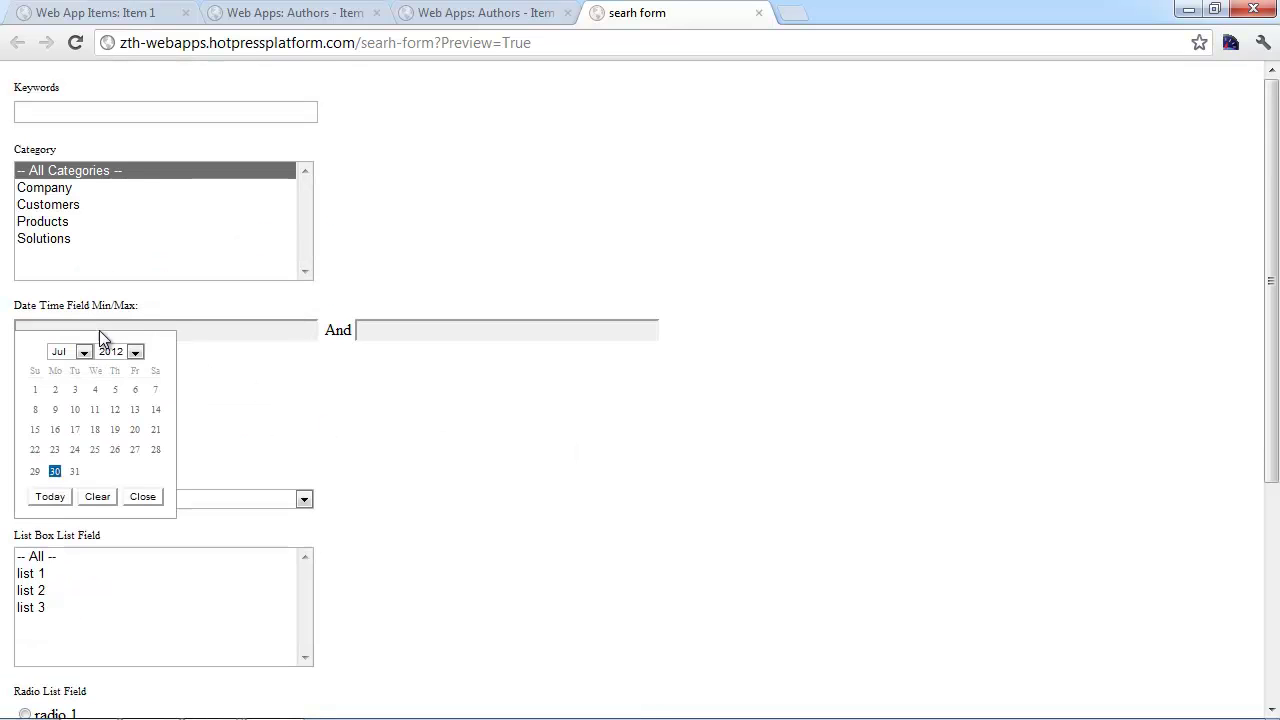
left_click(152, 498)
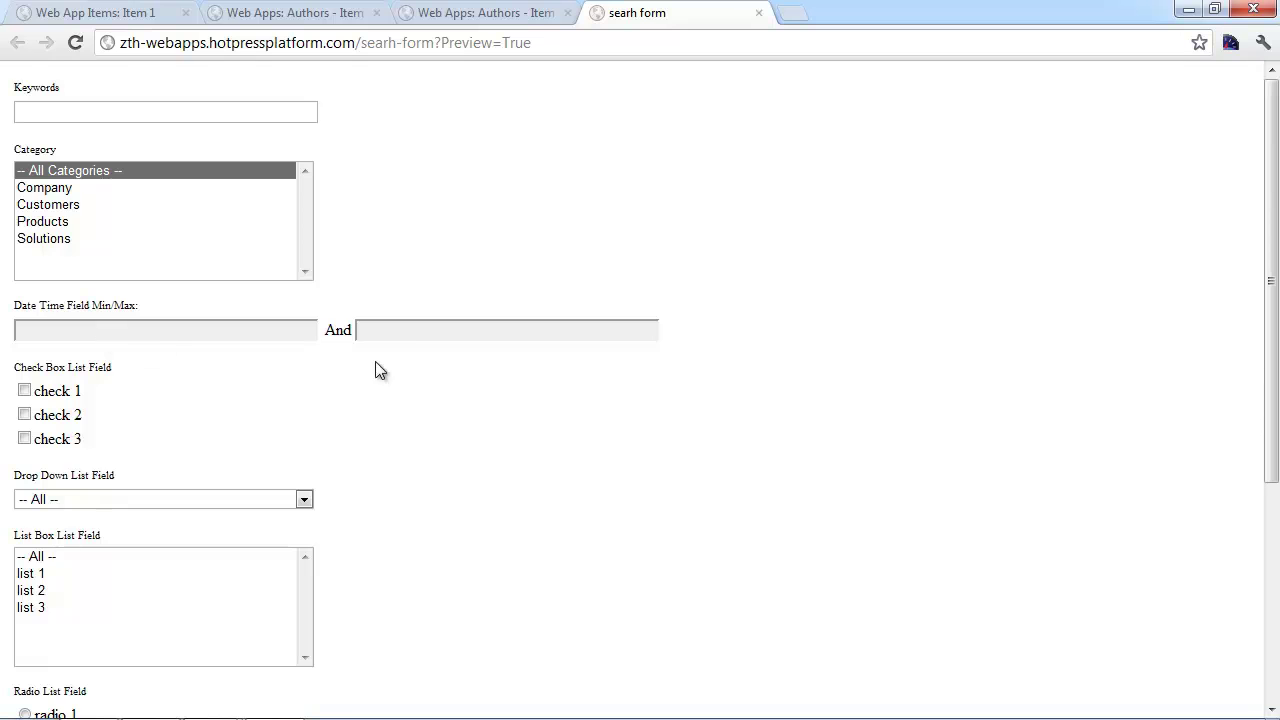
scroll(486, 398, "down", 3)
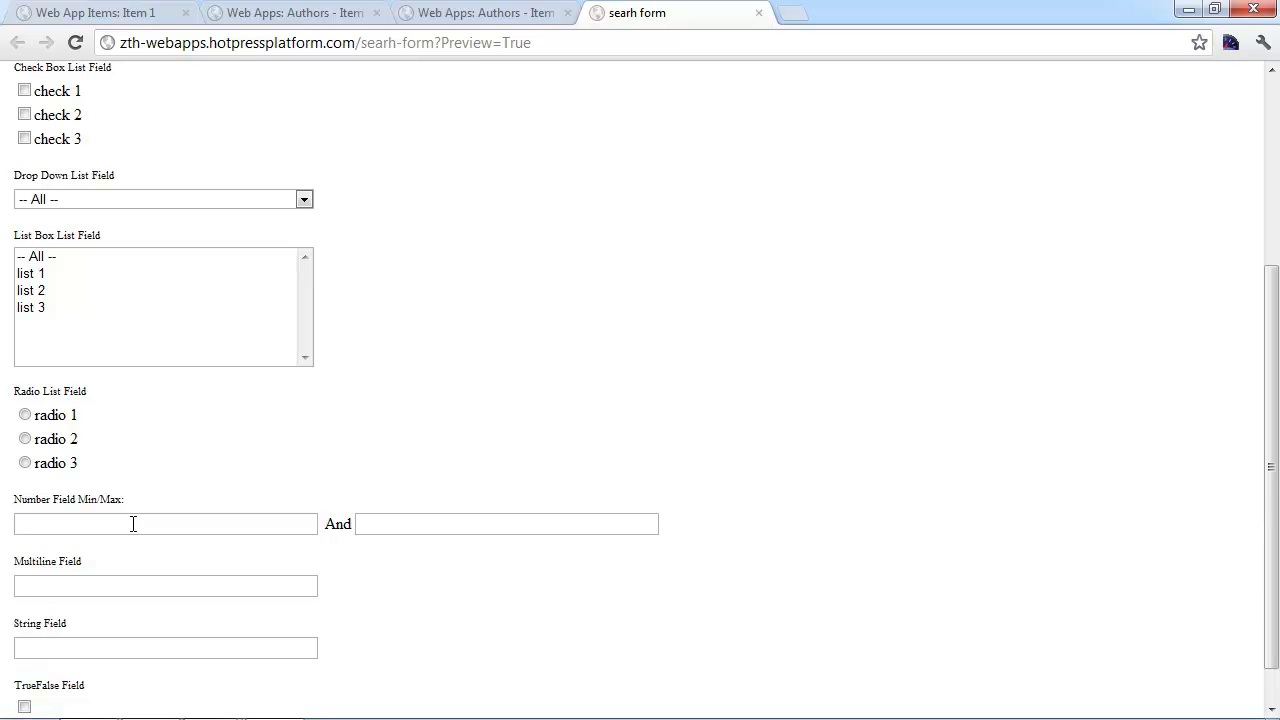
left_click(133, 523)
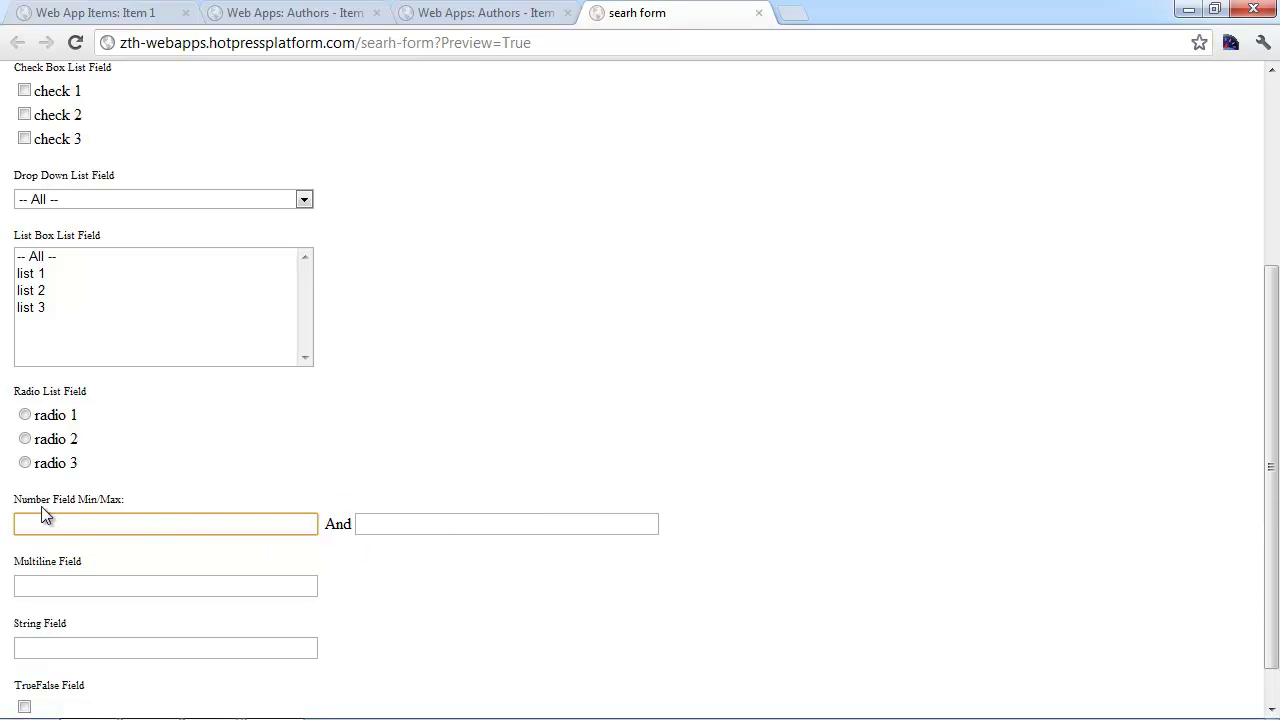
scroll(590, 484, "down", 2)
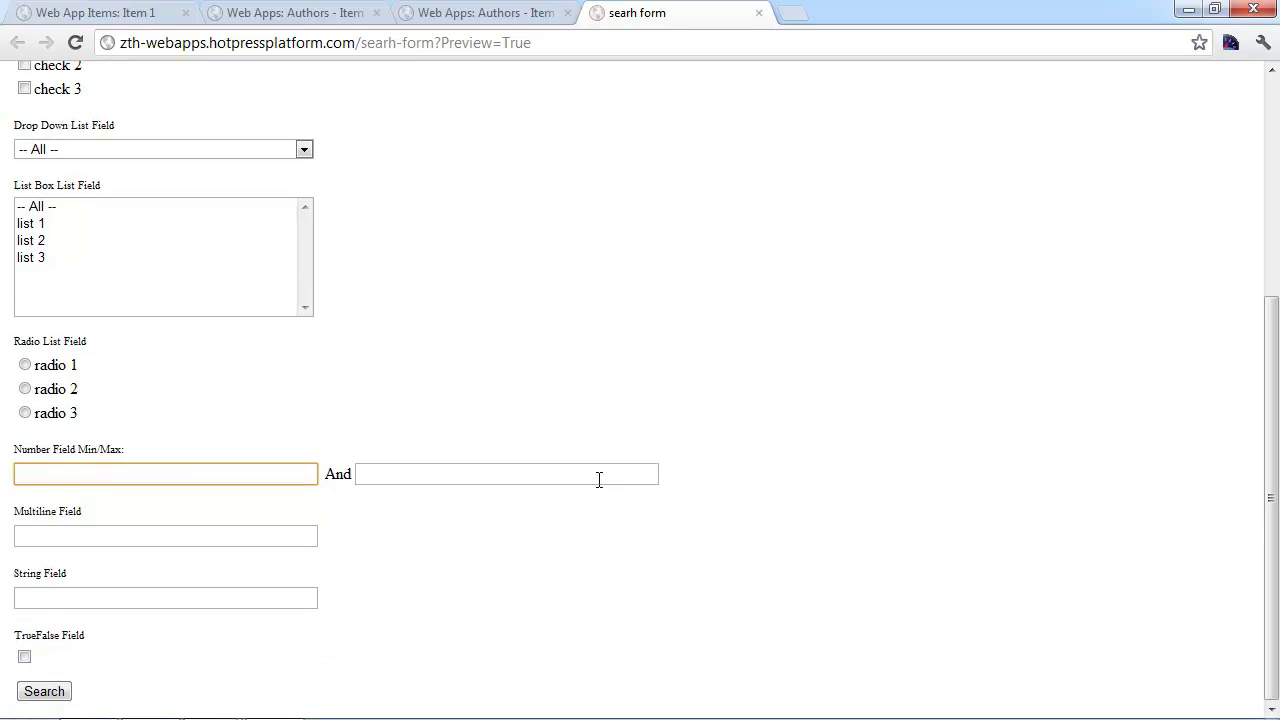